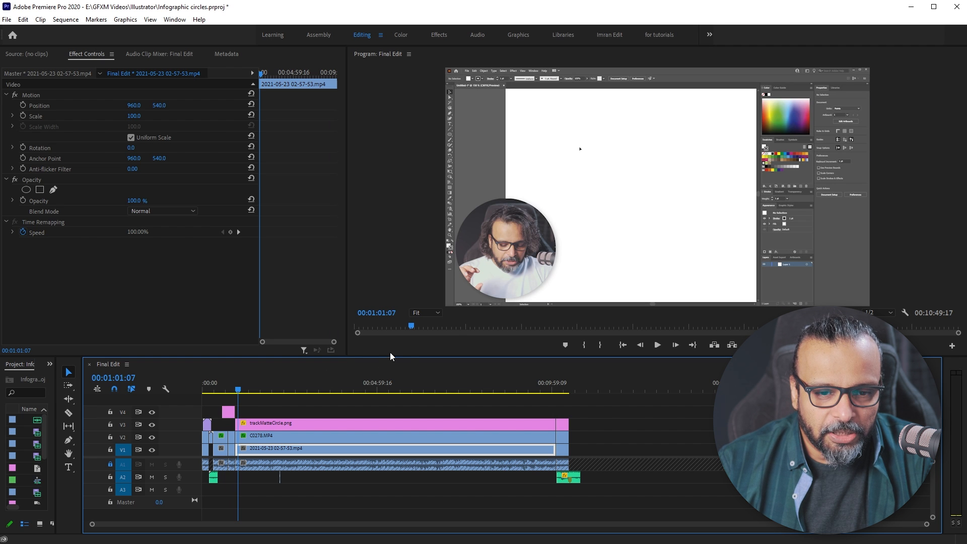
# - Examine the circular webcam overlay in the program preview at 100% magnification at several points of the Final Edit sequence
pyautogui.click(437, 313)
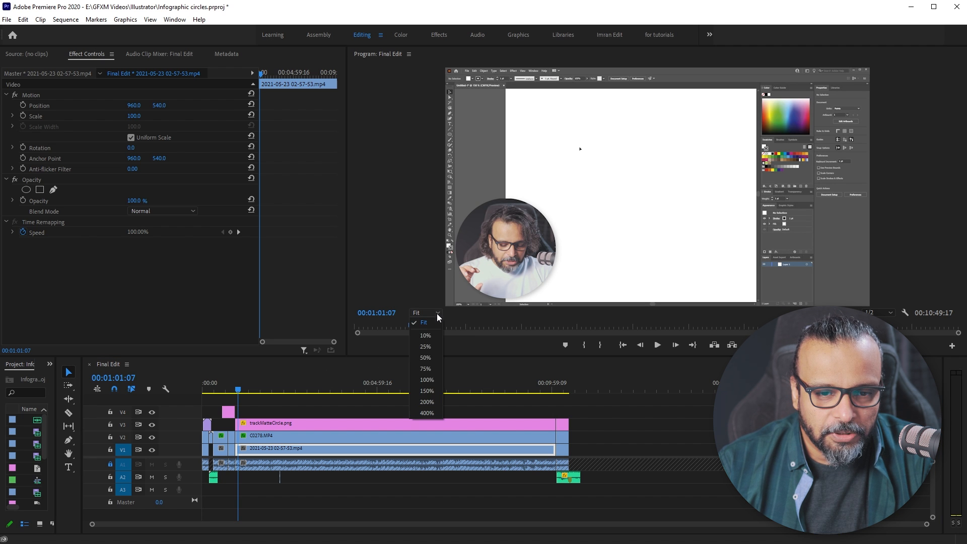
pyautogui.click(428, 379)
pyautogui.moveTo(673, 303); pyautogui.dragTo(592, 304)
pyautogui.moveTo(958, 166); pyautogui.dragTo(947, 203)
pyautogui.click(251, 391)
pyautogui.moveTo(252, 390); pyautogui.dragTo(266, 390)
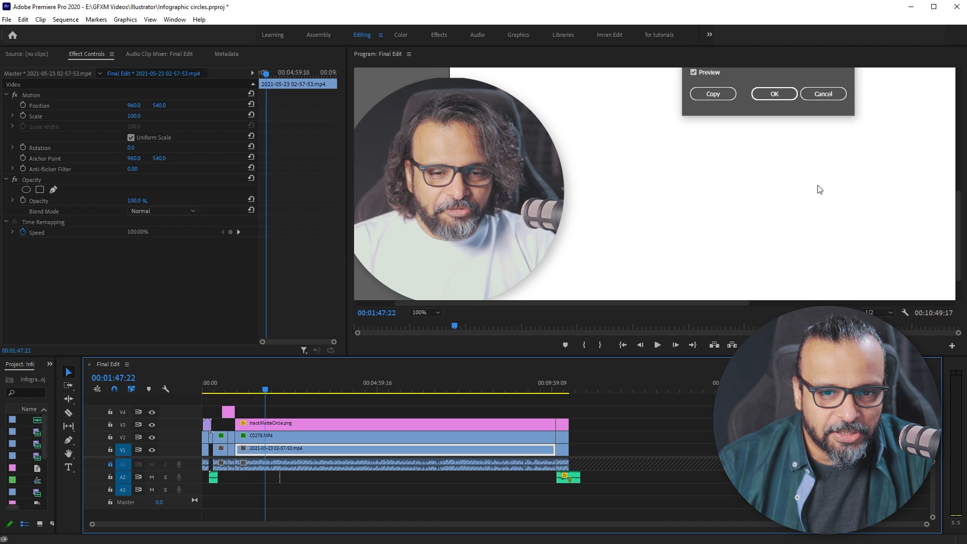
pyautogui.moveTo(464, 305); pyautogui.dragTo(442, 301)
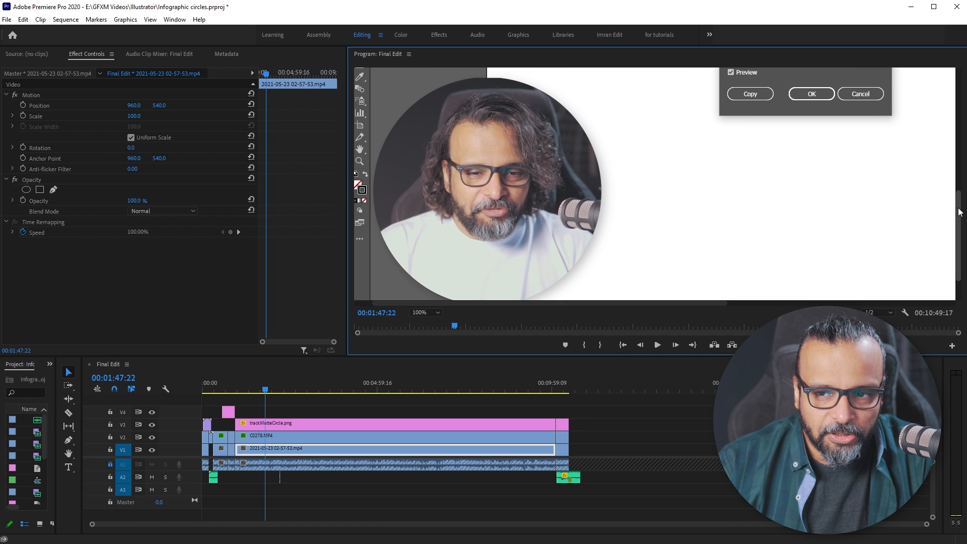
pyautogui.scroll(-2, 959, 207)
pyautogui.scroll(1, 959, 207)
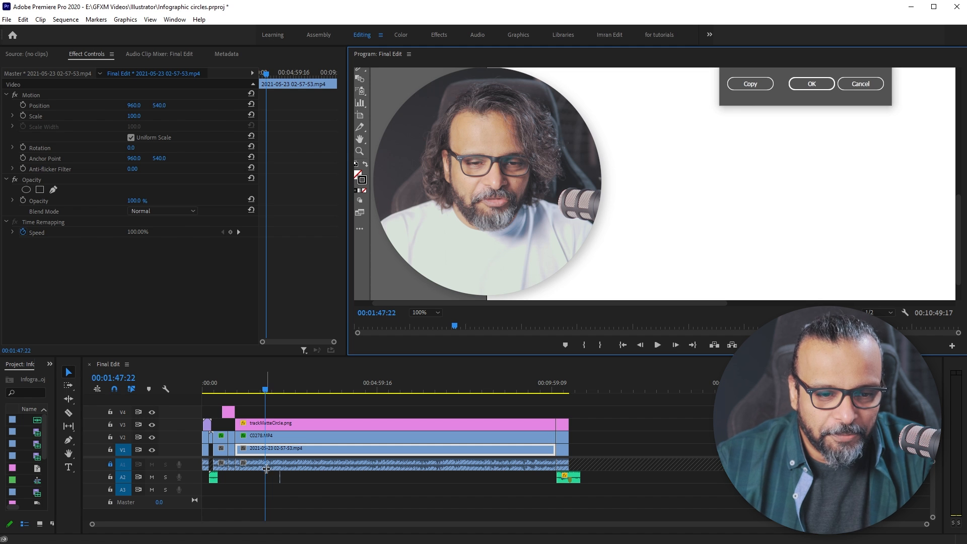
pyautogui.click(254, 391)
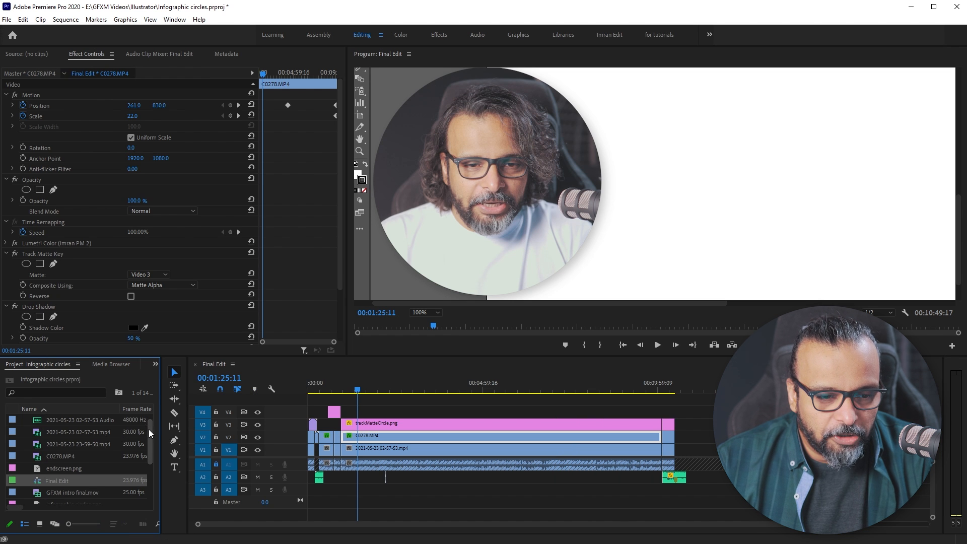
# - Duplicate the Final Edit sequence in the project
pyautogui.scroll(-2, 149, 429)
pyautogui.rightClick(38, 456)
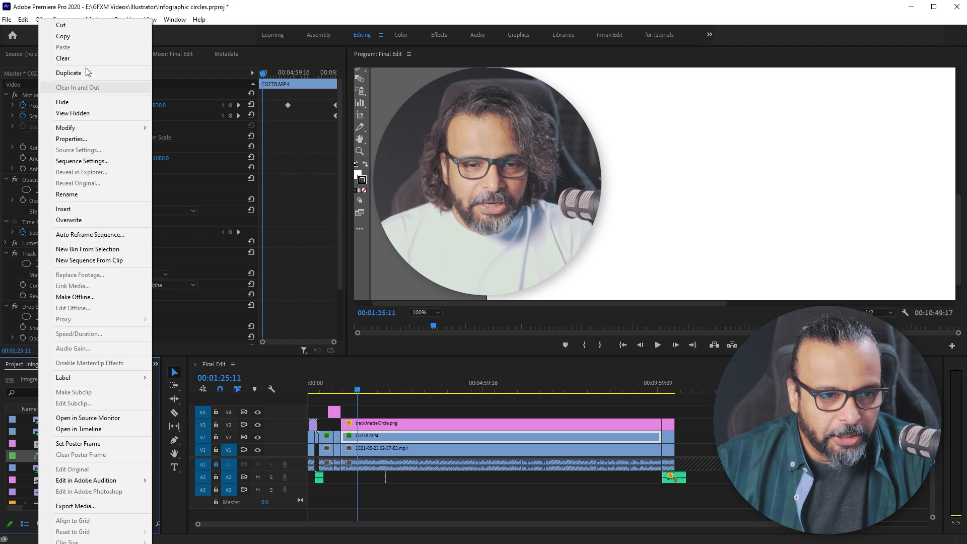
pyautogui.click(76, 75)
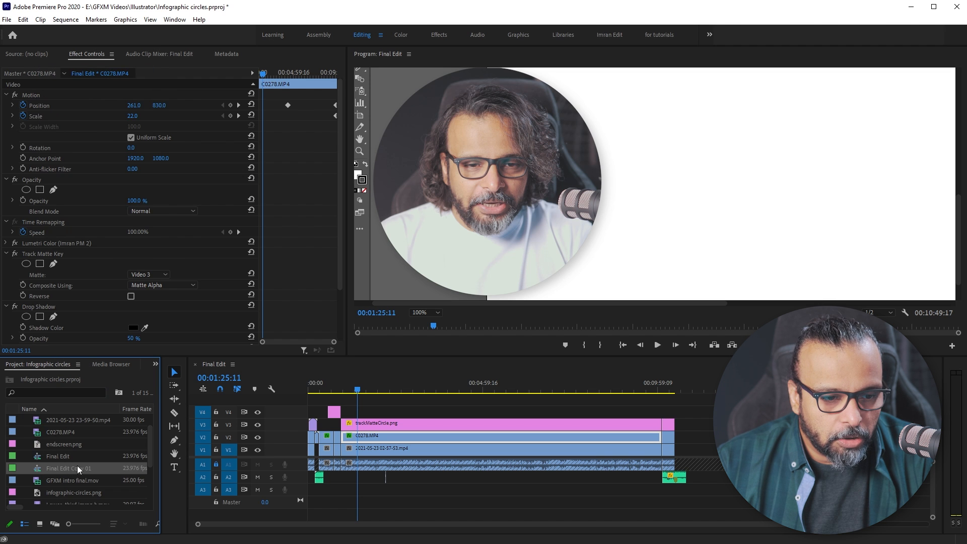
# - Rename the duplicated sequence "tutorial" and open it in the timeline
pyautogui.click(63, 470)
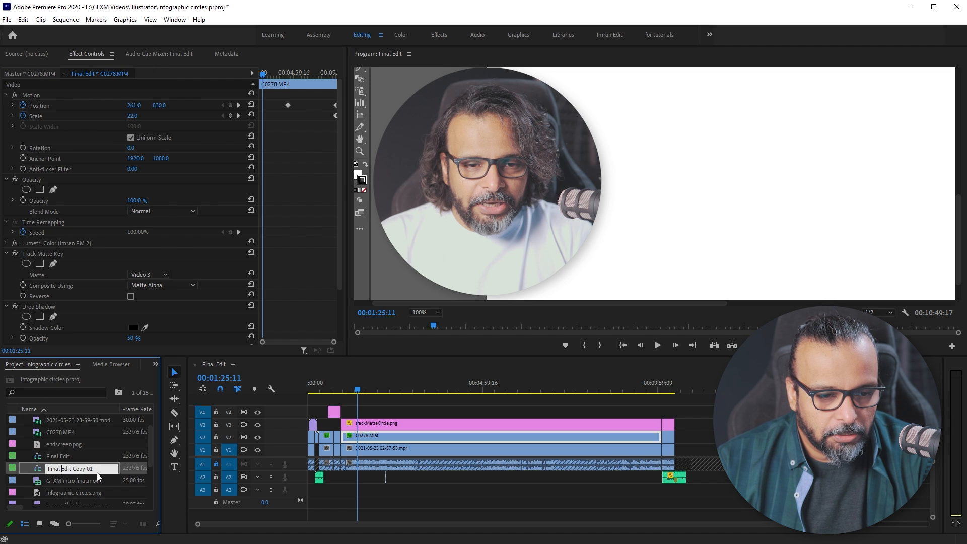
pyautogui.write('tutu')
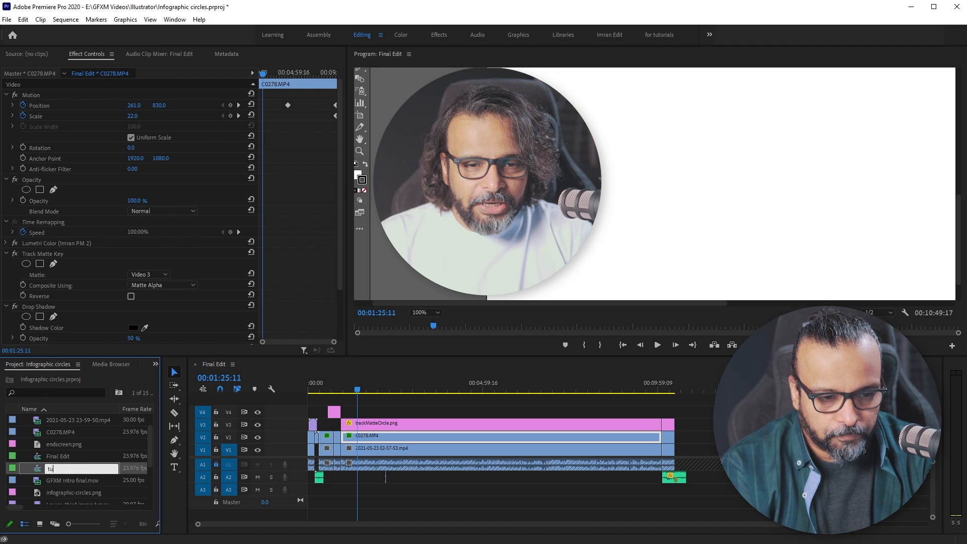
pyautogui.press('BackSpace')
pyautogui.write('orial')
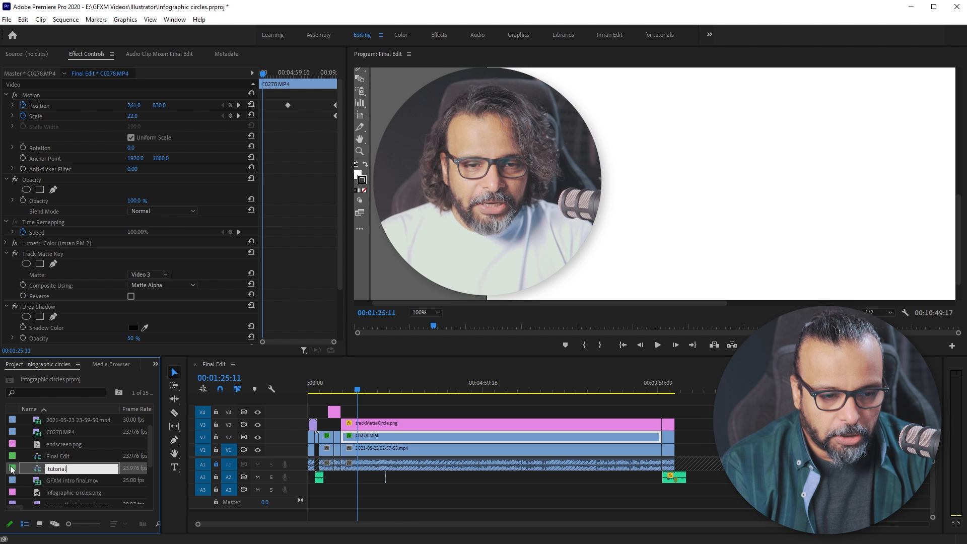
pyautogui.press('Tab')
pyautogui.doubleClick(12, 470)
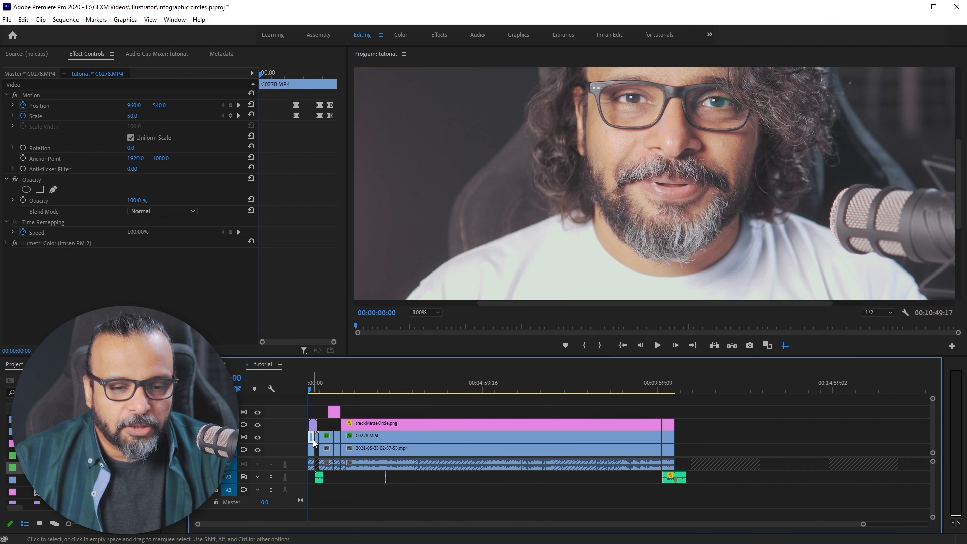
# - Copy the opening C0278.MP4 clip to an empty stretch of the timeline beyond the main edit and move the playhead onto the copy
pyautogui.moveTo(313, 438); pyautogui.dragTo(733, 441)
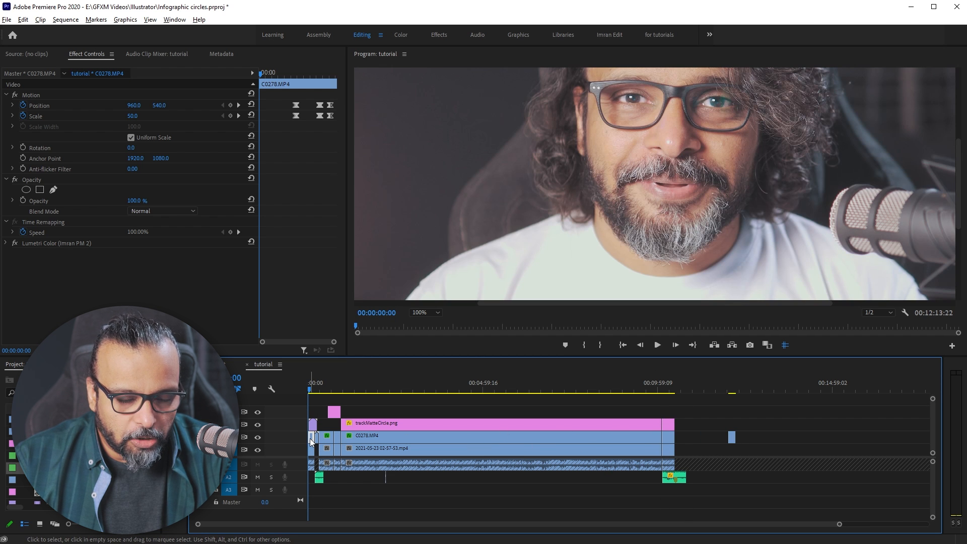
pyautogui.click(730, 391)
pyautogui.moveTo(731, 391); pyautogui.dragTo(734, 388)
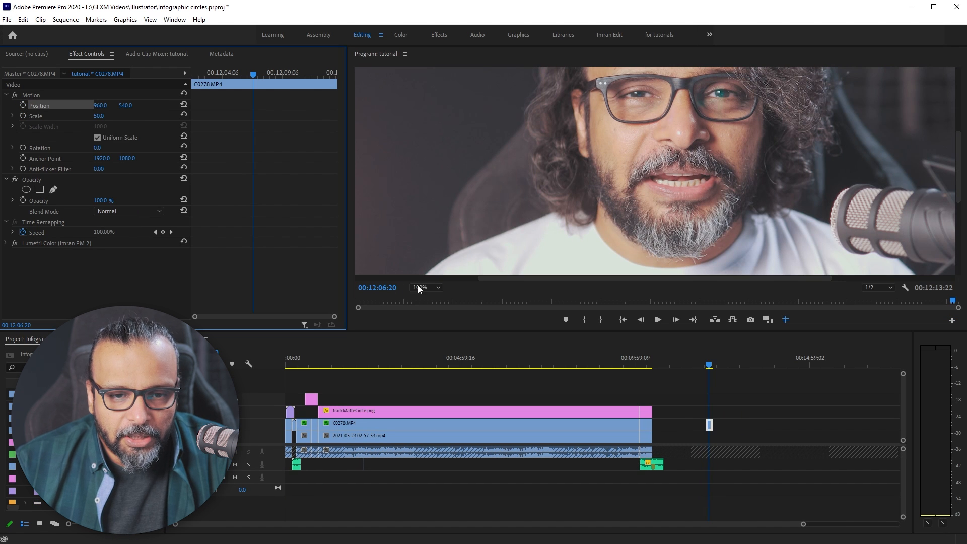
# - Fit the whole frame in the program preview and park the playhead within the copied clip at 00:12:06:11
pyautogui.click(420, 286)
pyautogui.click(430, 297)
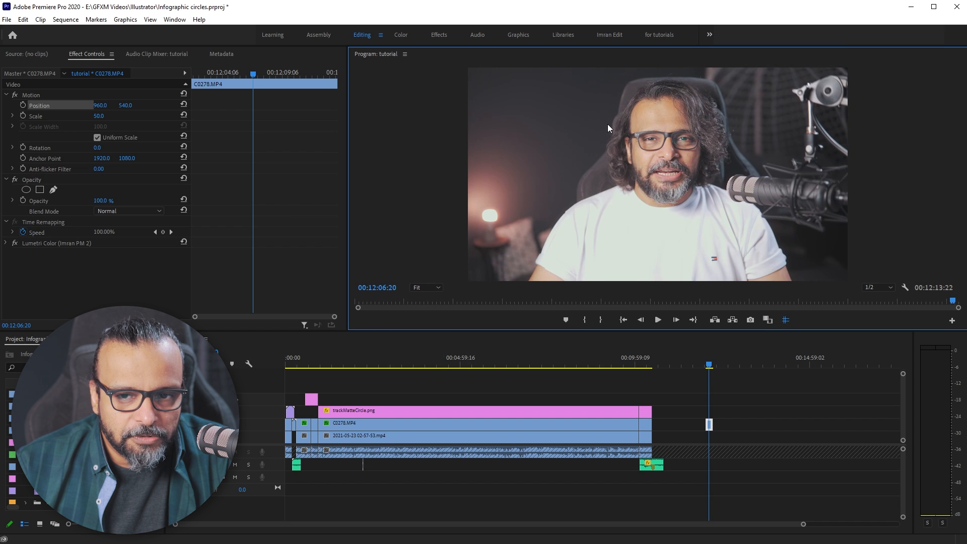
pyautogui.scroll(6, 729, 428)
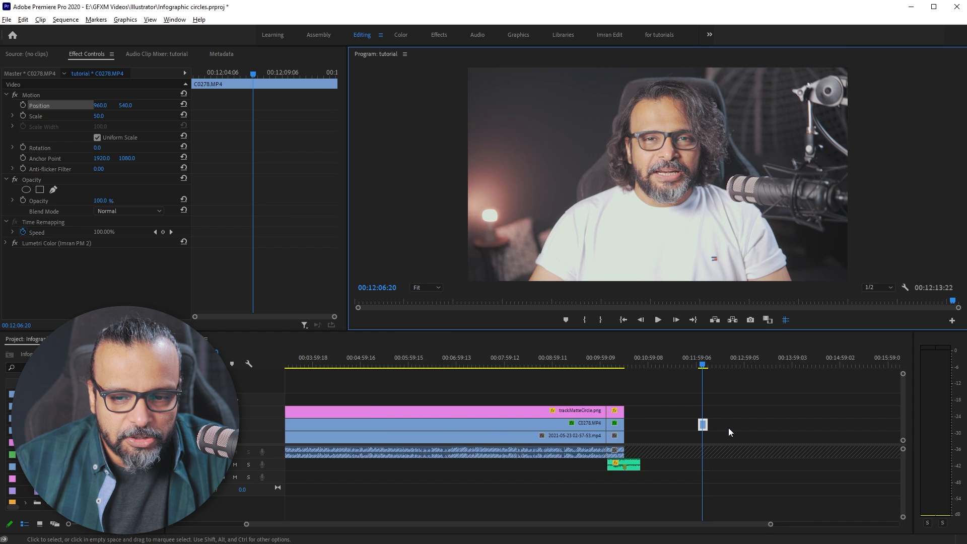
pyautogui.scroll(3, 690, 438)
pyautogui.scroll(2, 527, 423)
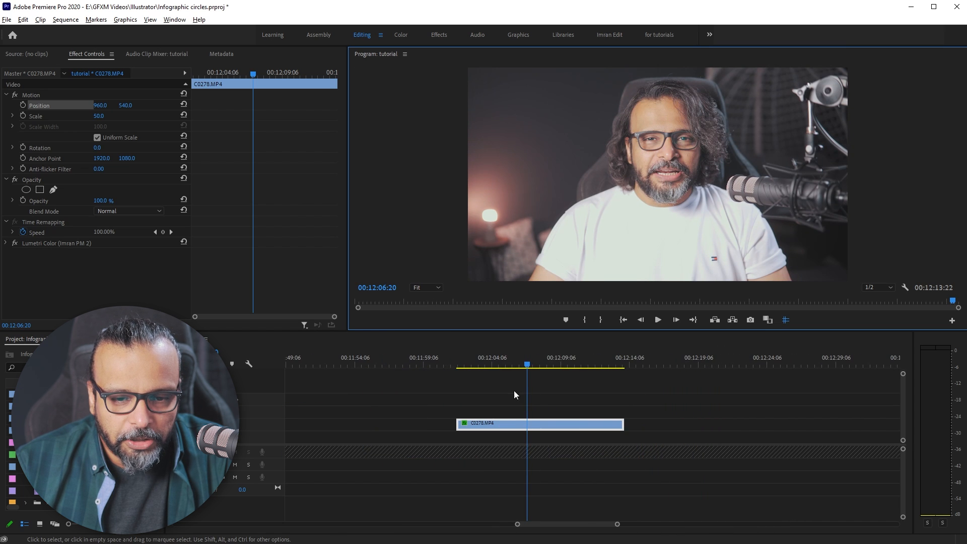
pyautogui.moveTo(522, 366)
pyautogui.mouseDown()
pyautogui.moveTo(450, 361)
pyautogui.moveTo(612, 350)
pyautogui.moveTo(522, 359)
pyautogui.mouseUp()
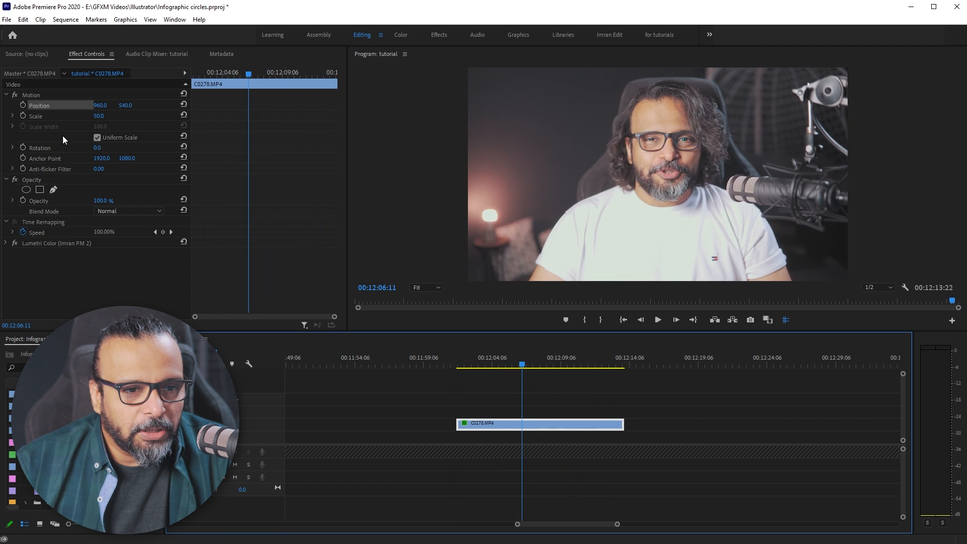
# - Try the copied clip at a scale of 100 and return its scale to 50
pyautogui.click(99, 116)
pyautogui.write('100')
pyautogui.press('Return')
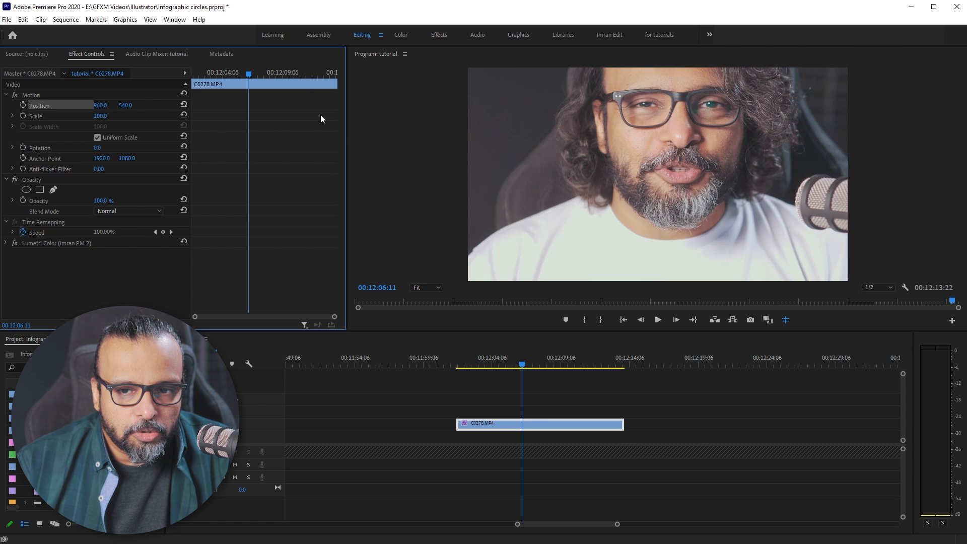
pyautogui.moveTo(514, 332); pyautogui.dragTo(514, 360)
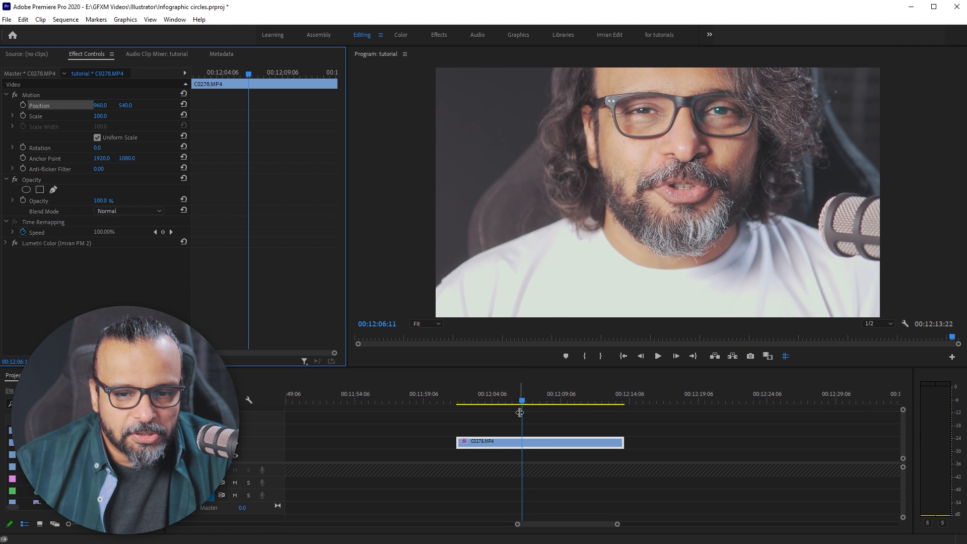
pyautogui.moveTo(536, 398); pyautogui.dragTo(578, 401)
pyautogui.click(99, 116)
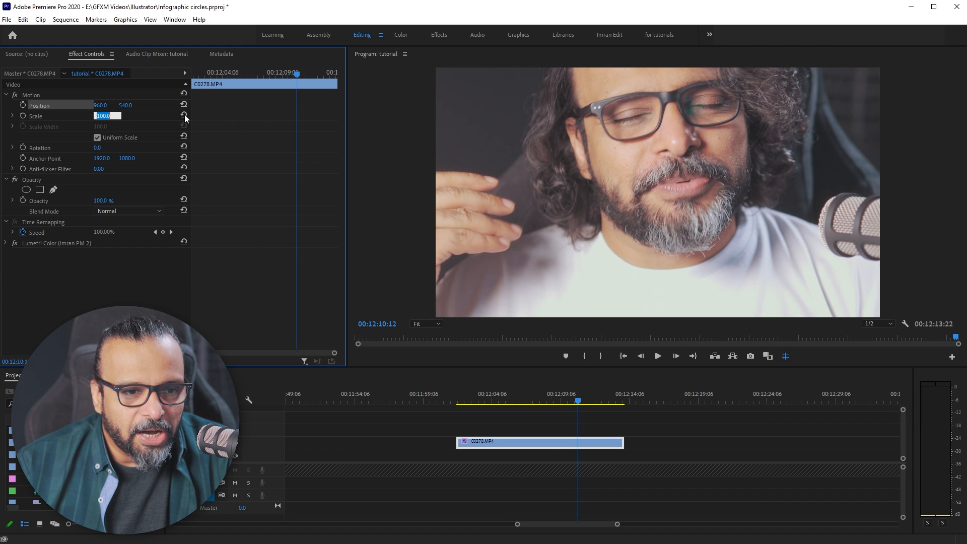
pyautogui.write('50')
pyautogui.press('Return')
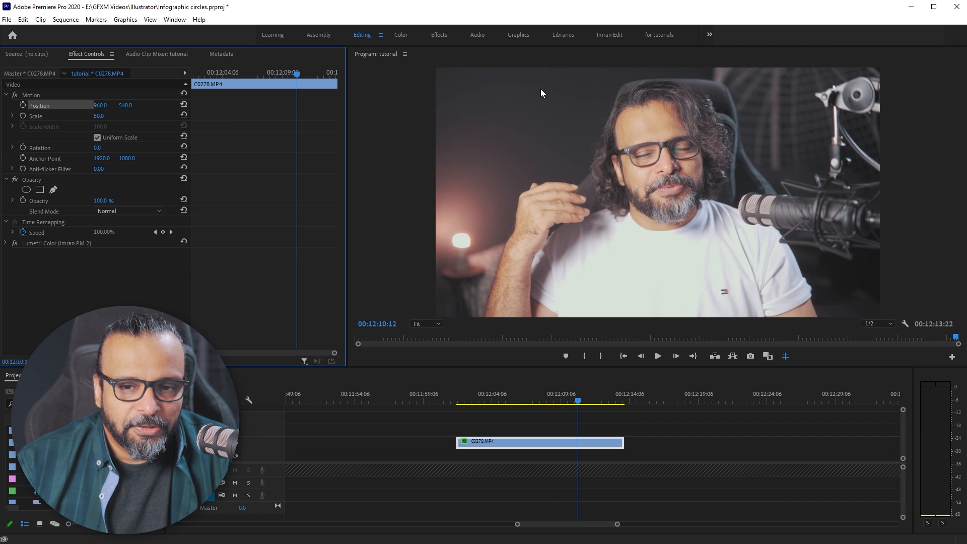
# - Place a copy of the matching extracted audio beneath the copied C0278.MP4 clip
pyautogui.moveTo(464, 402)
pyautogui.mouseDown()
pyautogui.moveTo(456, 402)
pyautogui.moveTo(475, 401)
pyautogui.mouseUp()
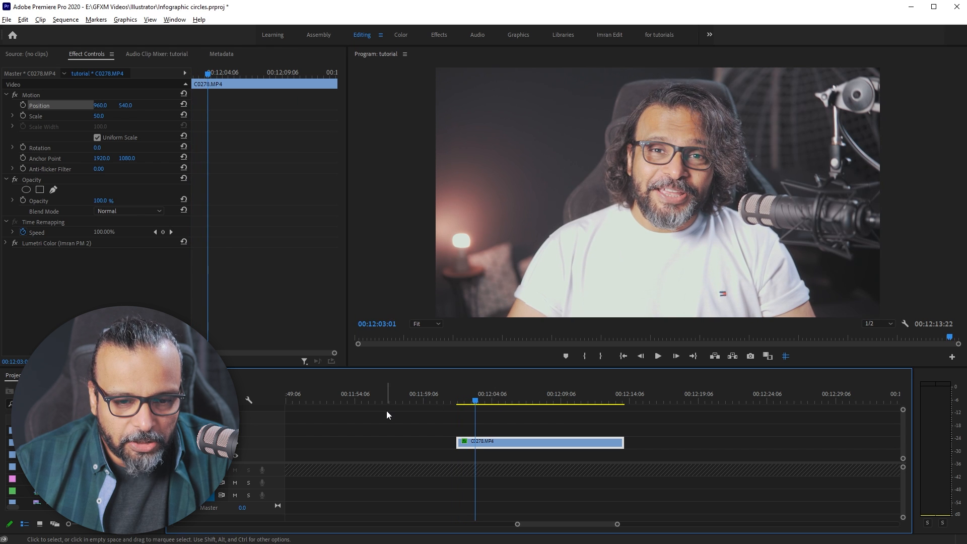
pyautogui.scroll(-4, 387, 410)
pyautogui.moveTo(512, 526); pyautogui.dragTo(306, 515)
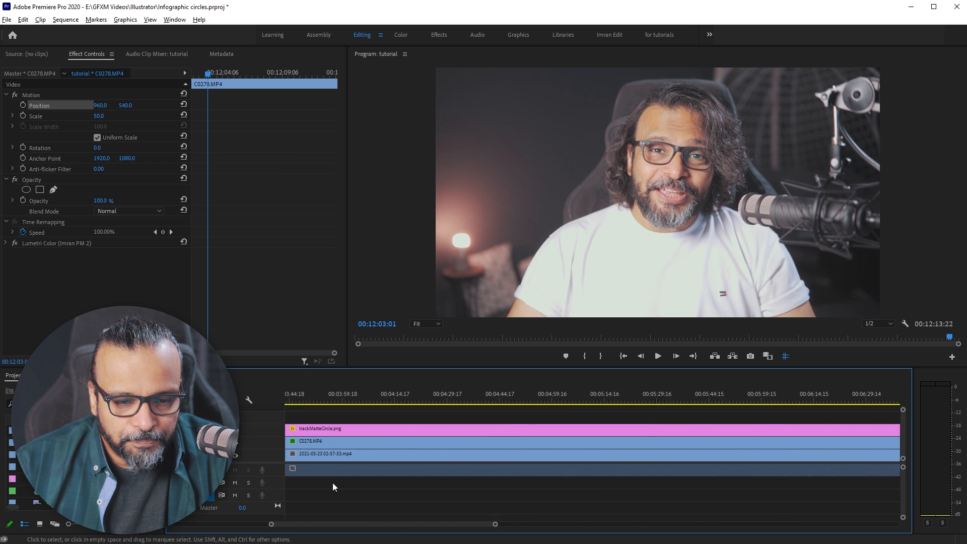
pyautogui.scroll(-6, 333, 483)
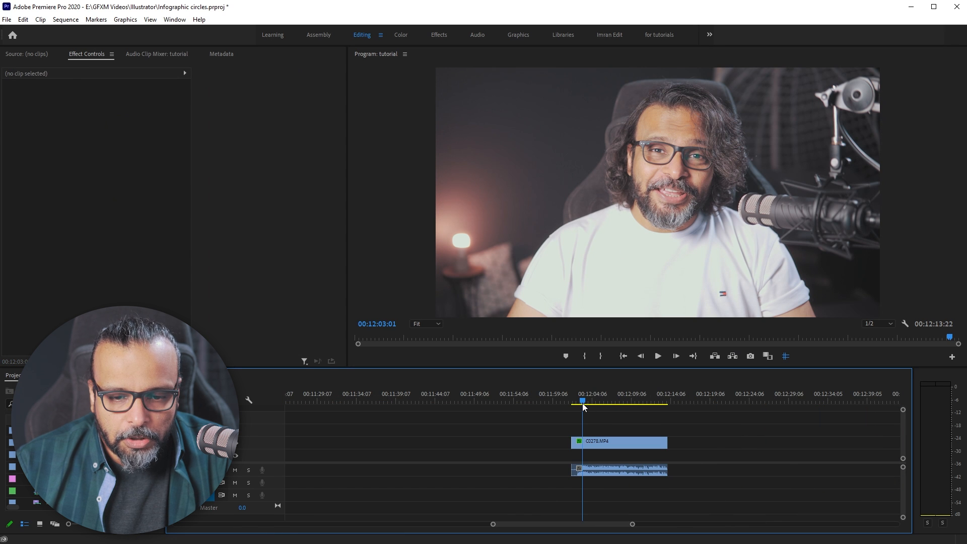
# - Play and scrub through the copied clip to find the moment where the speaker raises his finger
pyautogui.click(579, 403)
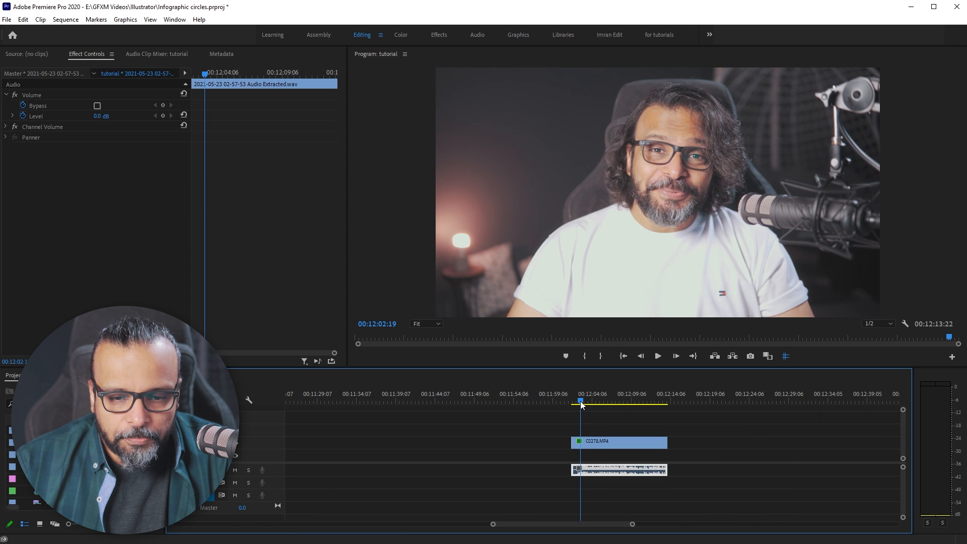
pyautogui.press('space')
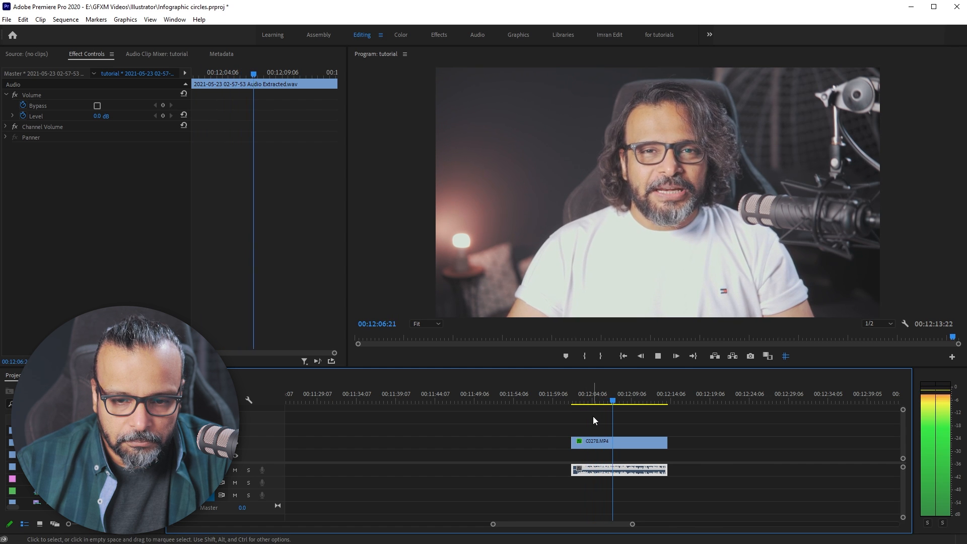
pyautogui.press('space')
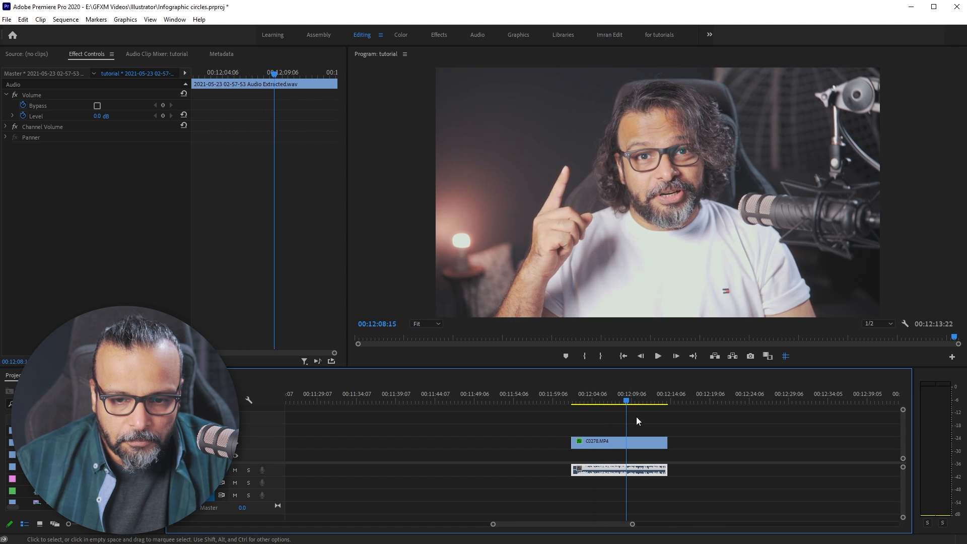
pyautogui.moveTo(627, 400); pyautogui.dragTo(614, 402)
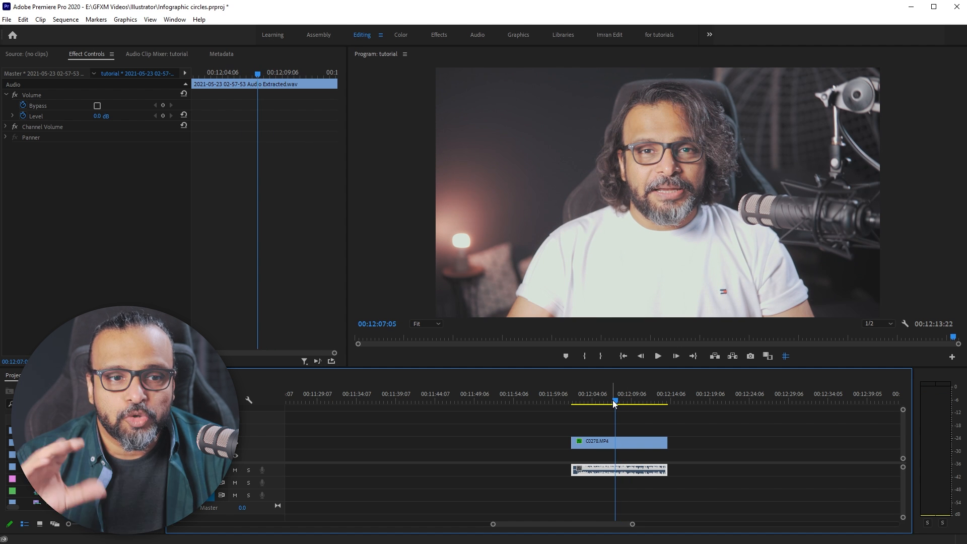
pyautogui.press('space')
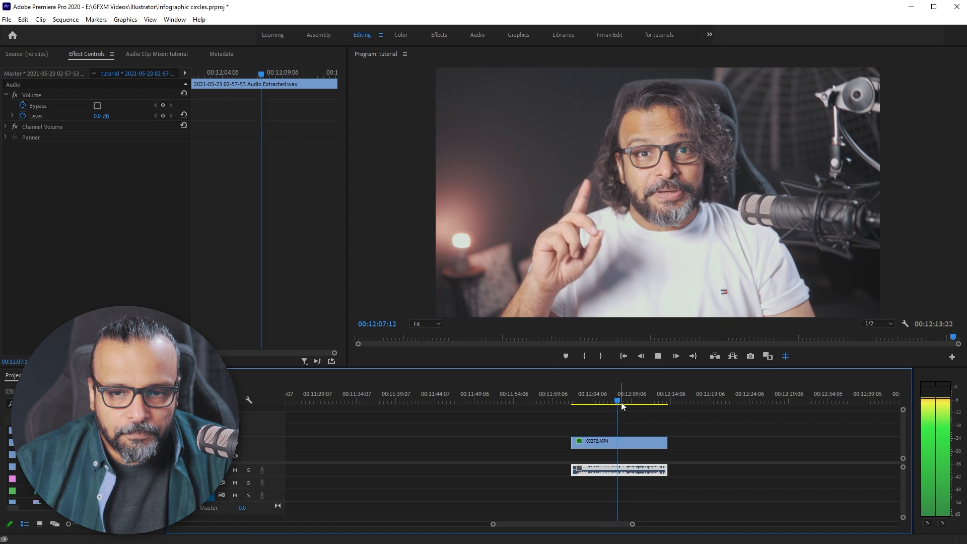
pyautogui.press('space')
pyautogui.moveTo(622, 400); pyautogui.dragTo(618, 398)
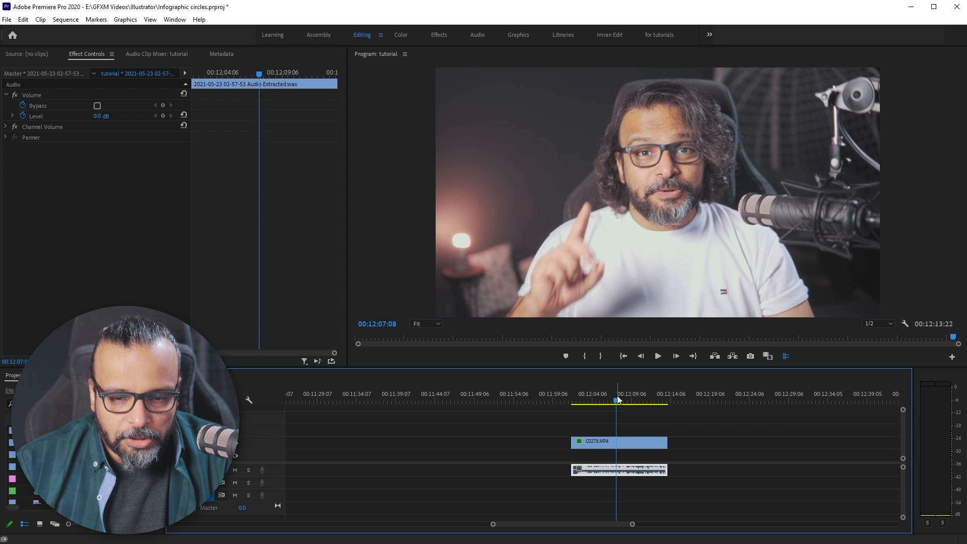
pyautogui.press('space')
pyautogui.moveTo(615, 397); pyautogui.dragTo(618, 397)
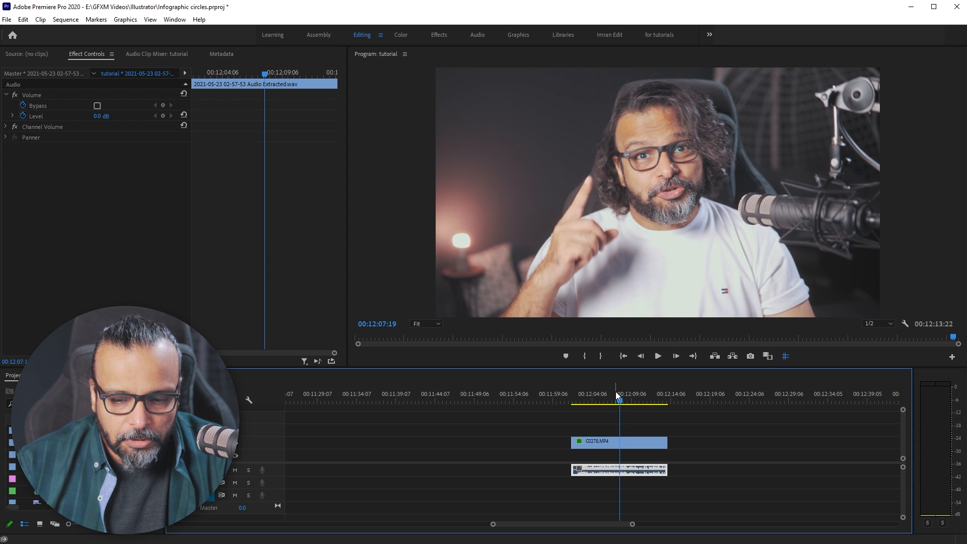
# - Add starting Scale and Position keyframes to the copied C0278.MP4 clip at 00:12:07:08
pyautogui.press('Left')
pyautogui.press('Left')
pyautogui.press('Left')
pyautogui.press('Left')
pyautogui.press('Left')
pyautogui.press('Left')
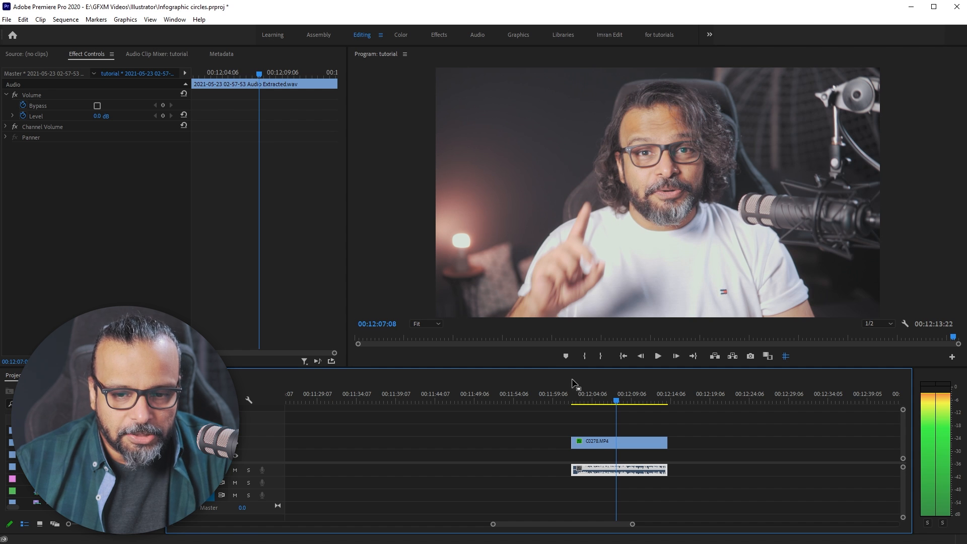
pyautogui.click(609, 444)
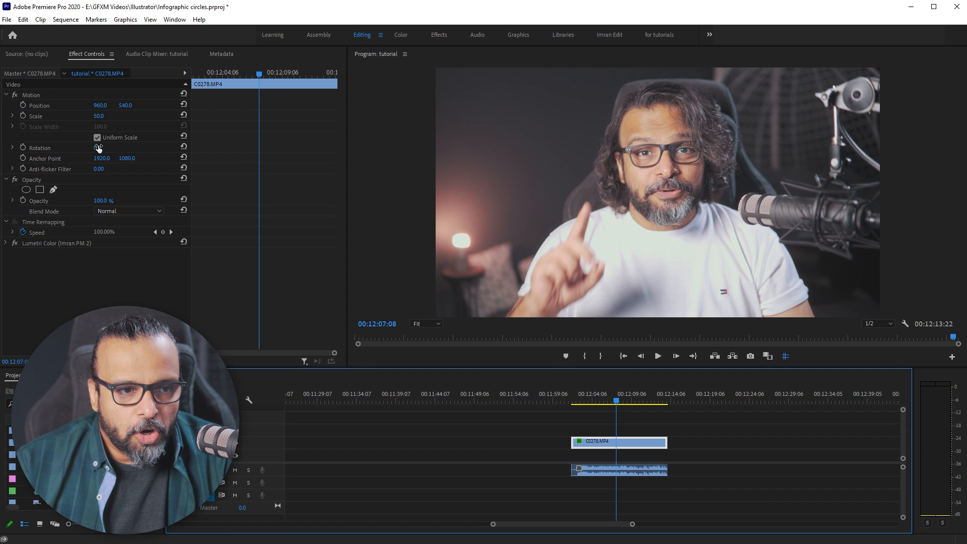
pyautogui.click(23, 117)
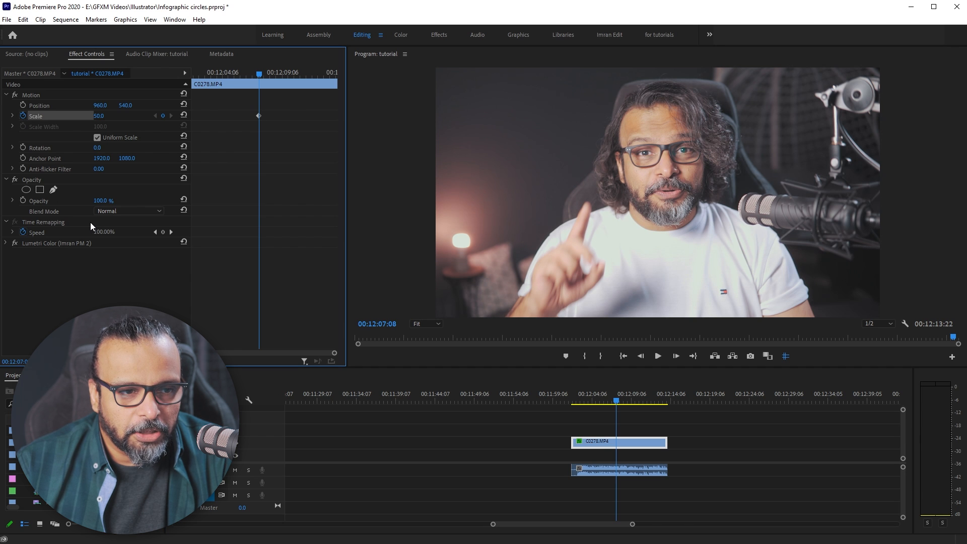
pyautogui.click(23, 105)
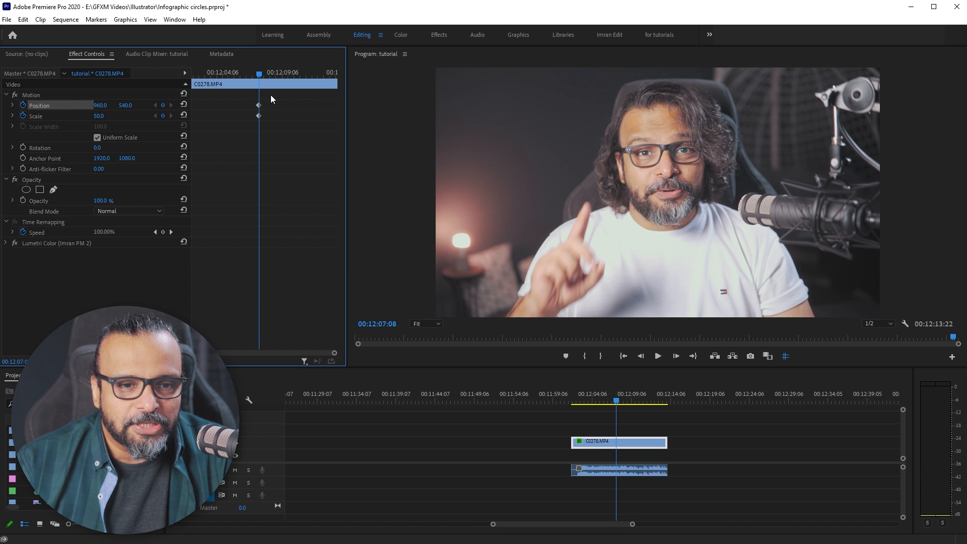
# - At 00:12:07:13, keyframe the copied C0278.MP4 clip's Scale at 70 and its Position at 960, 633
pyautogui.hotkey('shift', 'Right')
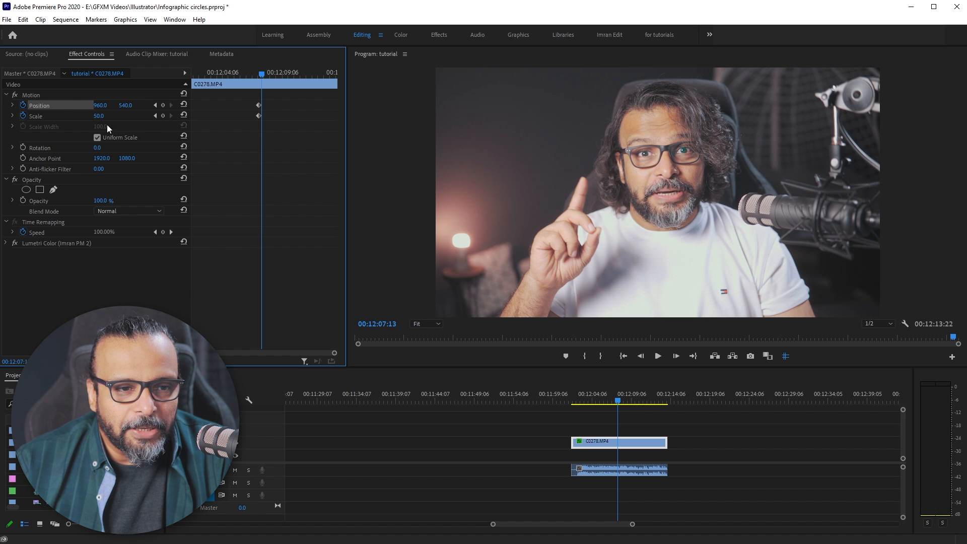
pyautogui.moveTo(99, 116); pyautogui.dragTo(149, 164)
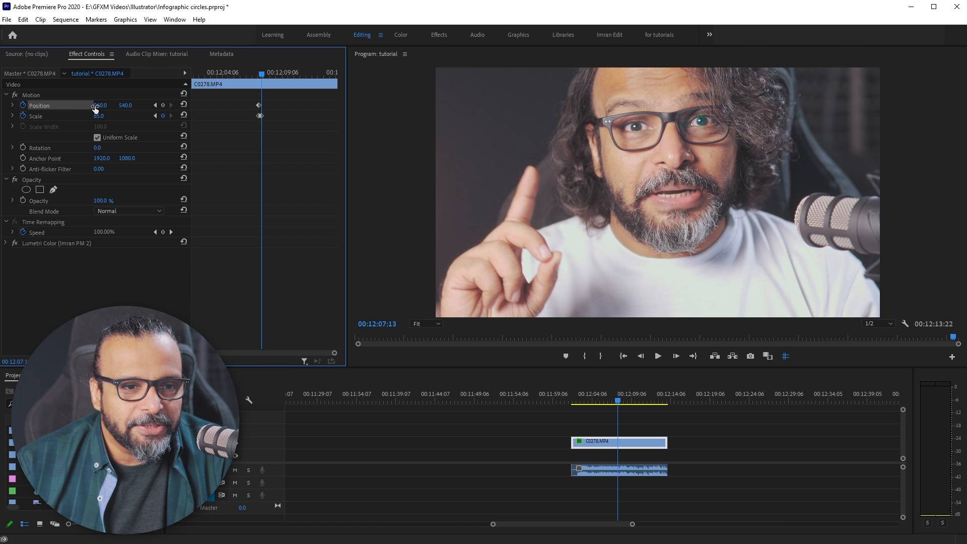
pyautogui.moveTo(124, 107); pyautogui.dragTo(206, 107)
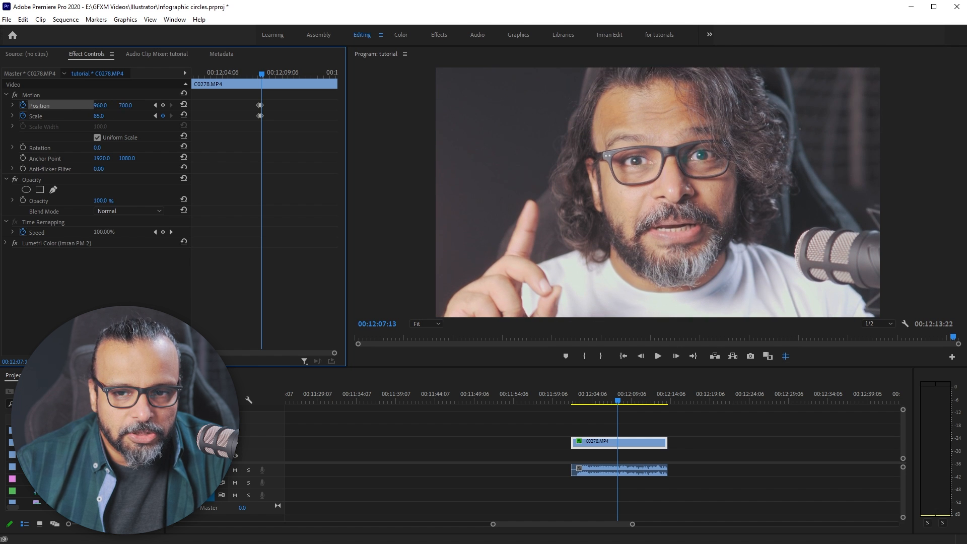
pyautogui.moveTo(100, 116); pyautogui.dragTo(98, 116)
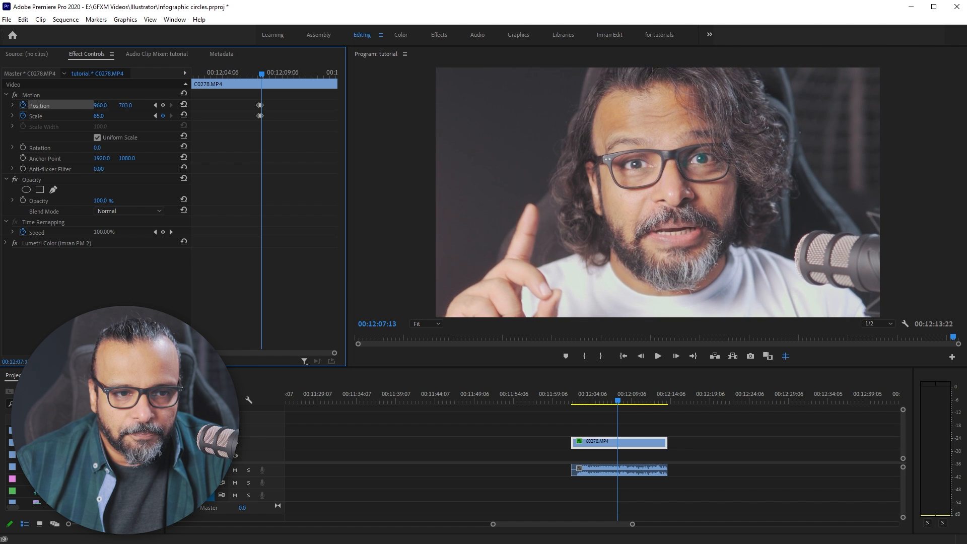
pyautogui.click(96, 117)
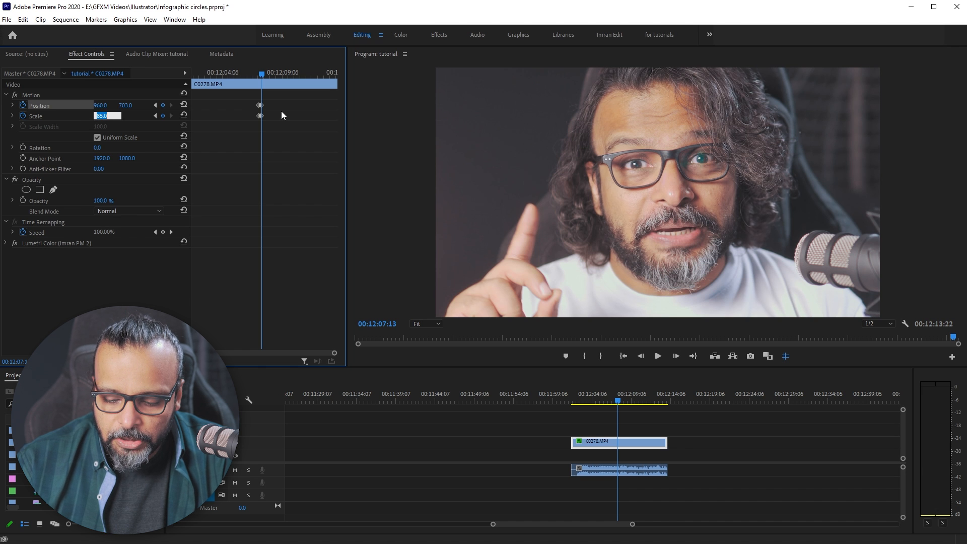
pyautogui.write('70')
pyautogui.press('Return')
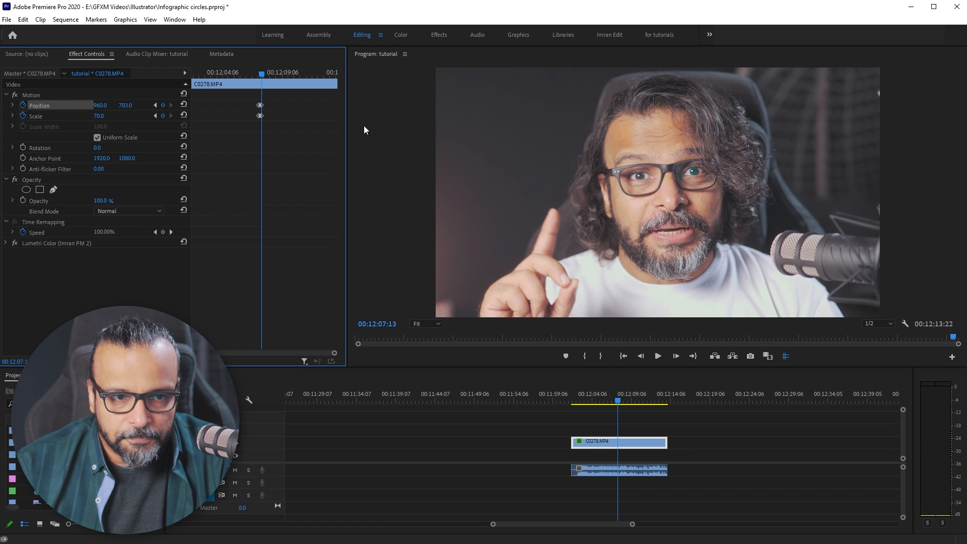
pyautogui.moveTo(126, 106); pyautogui.dragTo(110, 105)
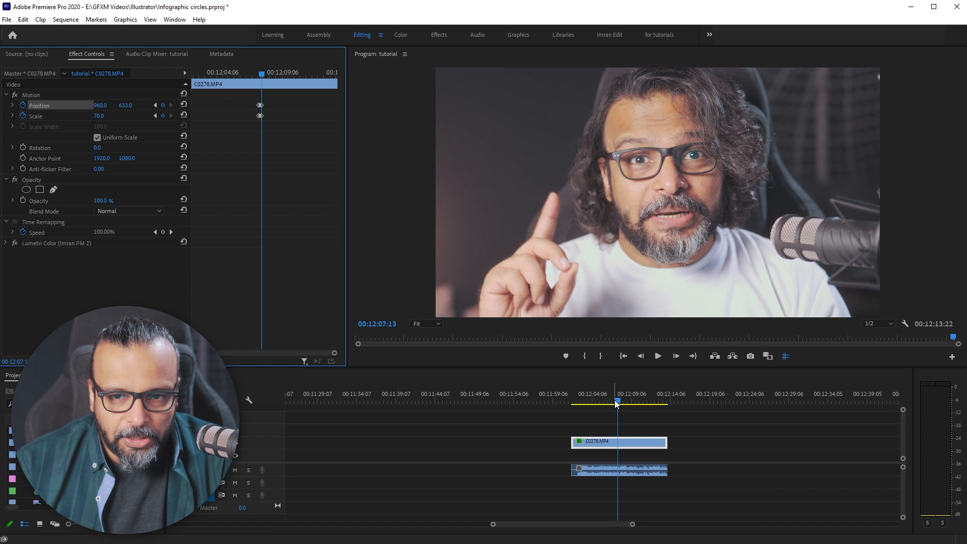
# - Play back the first zoom-in on the copied C0278.MP4 clip from just before its keyframes
pyautogui.click(614, 402)
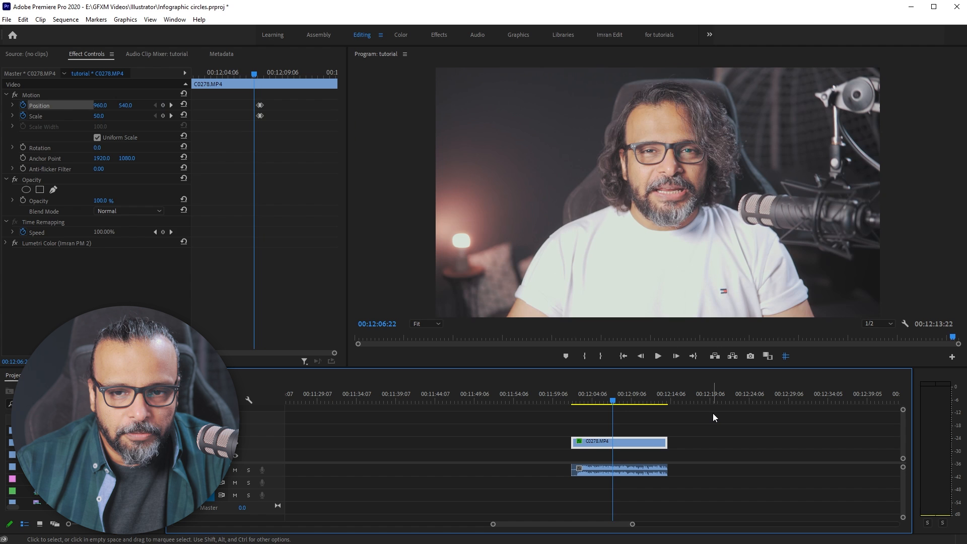
pyautogui.press('space')
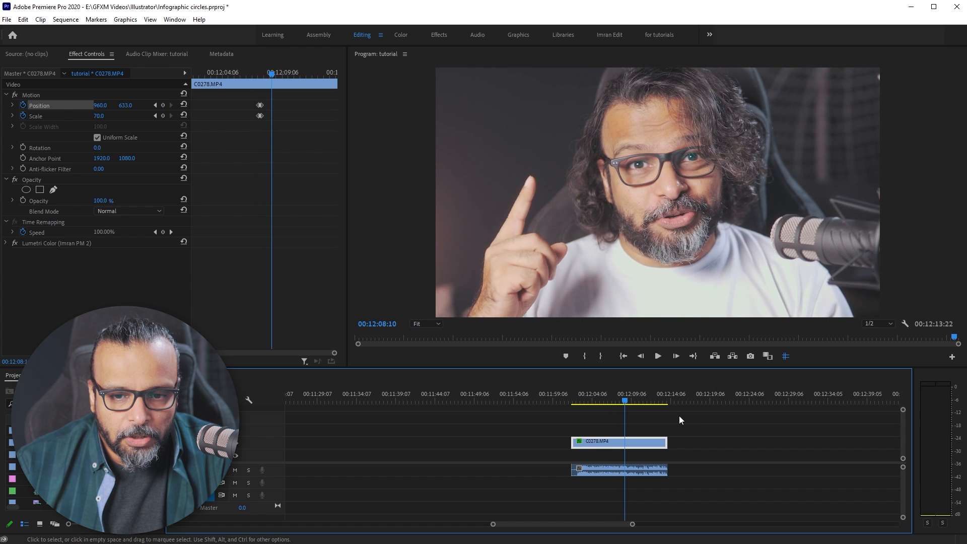
pyautogui.click(464, 162)
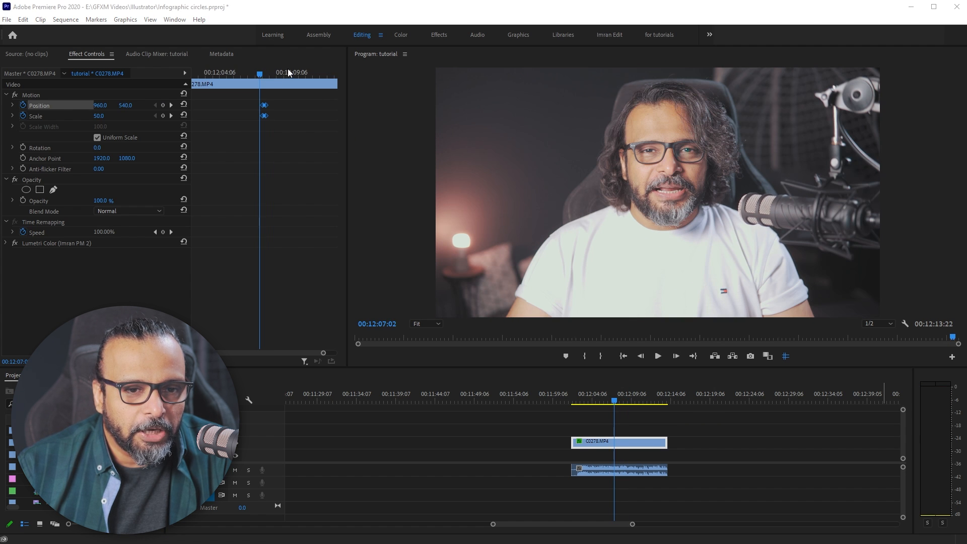
pyautogui.moveTo(259, 75); pyautogui.dragTo(257, 73)
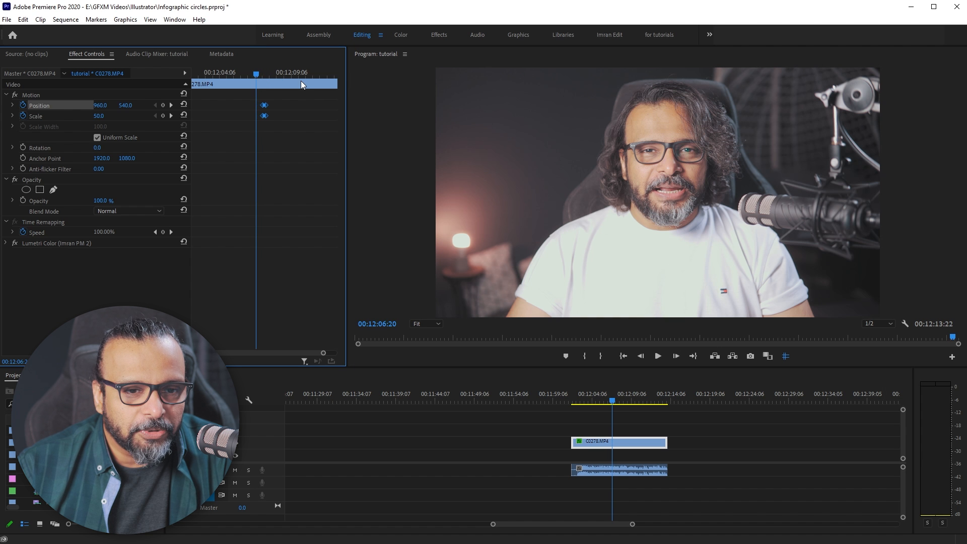
pyautogui.press('space')
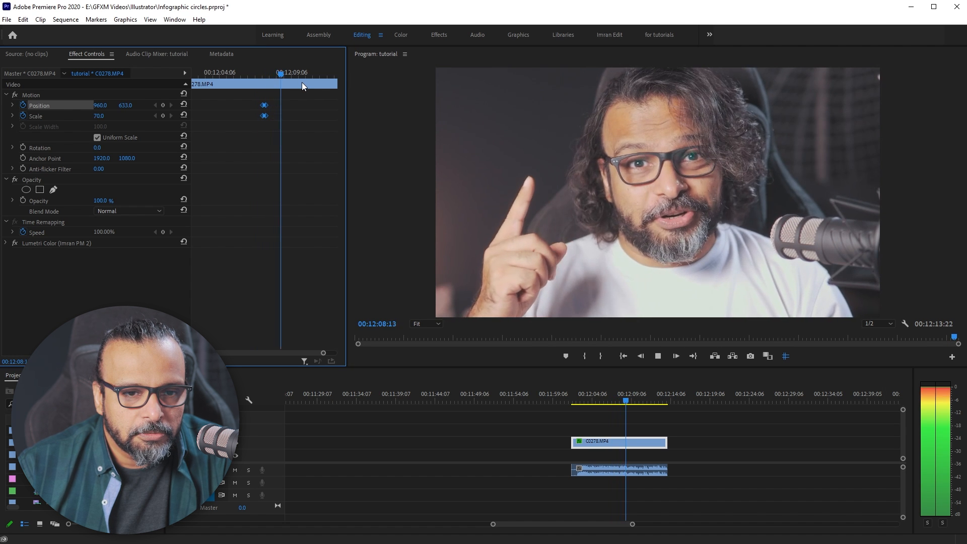
pyautogui.press('space')
# - Add holding Scale and Position keyframes with unchanged values at 00:12:09:19
pyautogui.moveTo(288, 75)
pyautogui.mouseDown()
pyautogui.moveTo(307, 76)
pyautogui.moveTo(298, 75)
pyautogui.mouseUp()
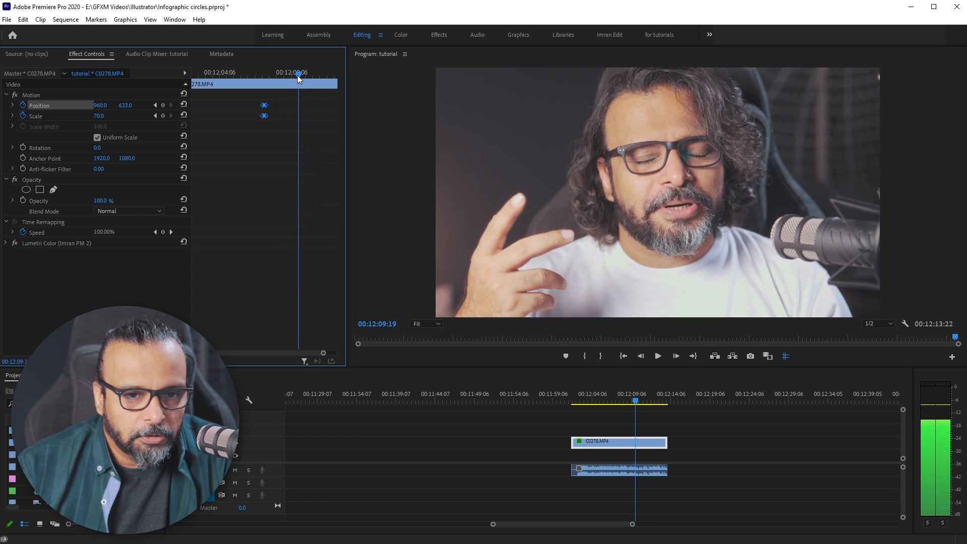
pyautogui.click(163, 116)
pyautogui.click(163, 105)
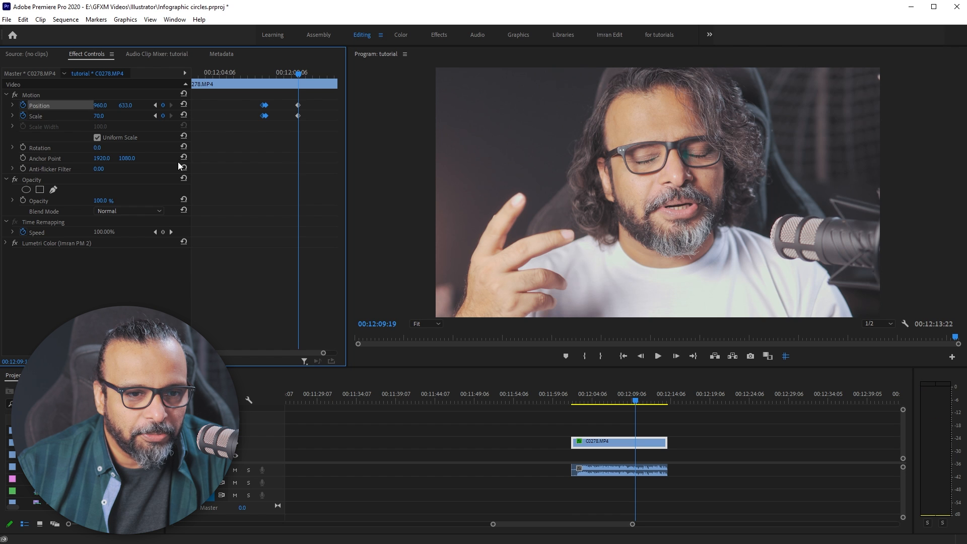
# - At 00:12:10:00, keyframe a second zoom-in with Scale 90 and Position 960, 732
pyautogui.moveTo(299, 75); pyautogui.dragTo(265, 68)
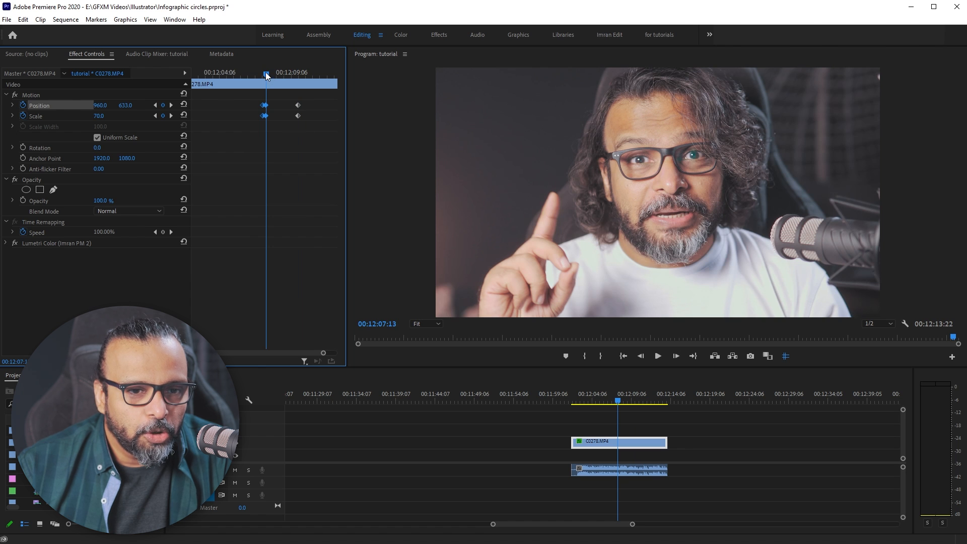
pyautogui.moveTo(267, 71); pyautogui.dragTo(286, 75)
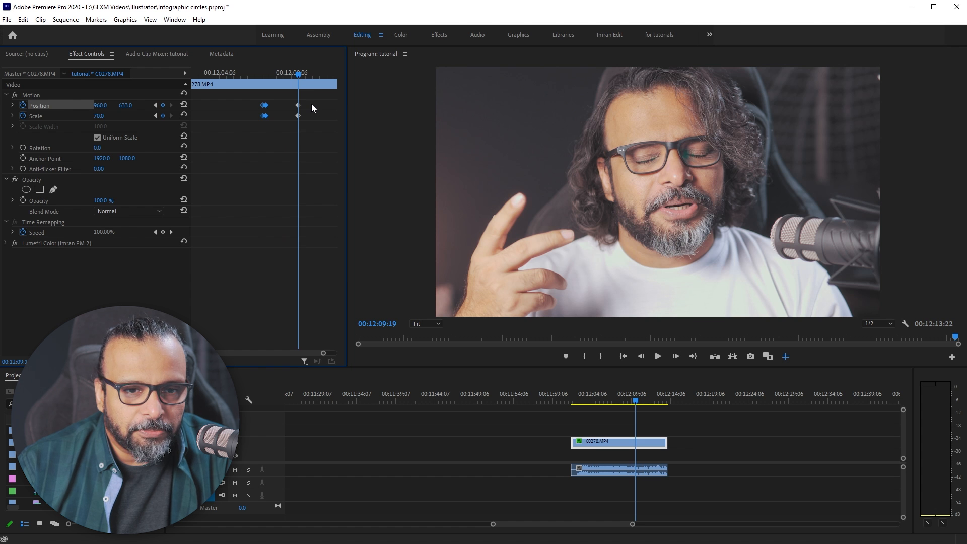
pyautogui.hotkey('shift', 'Right')
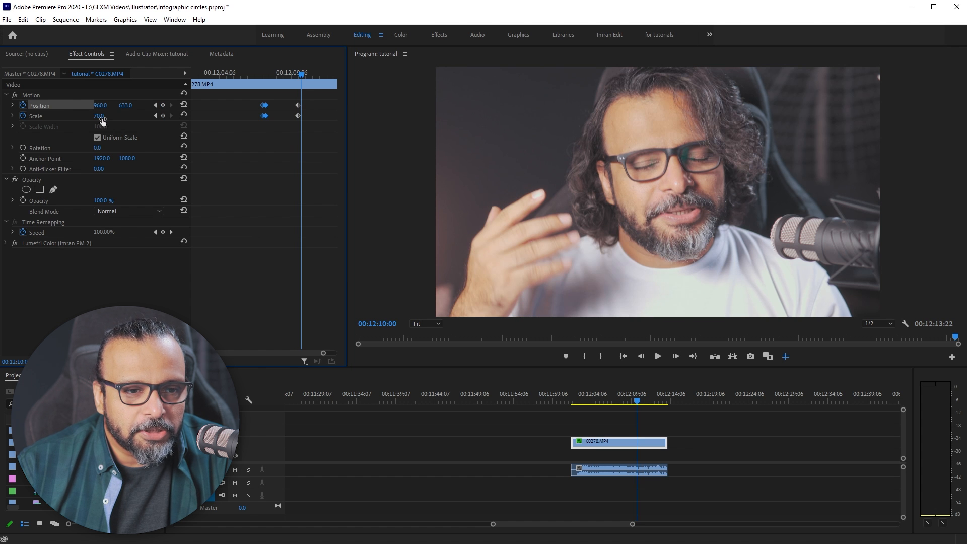
pyautogui.moveTo(99, 118); pyautogui.dragTo(175, 105)
# - Play the clip through and add holding Scale and Position keyframes at 00:12:12:14
pyautogui.moveTo(308, 71); pyautogui.dragTo(180, 72)
pyautogui.press('space')
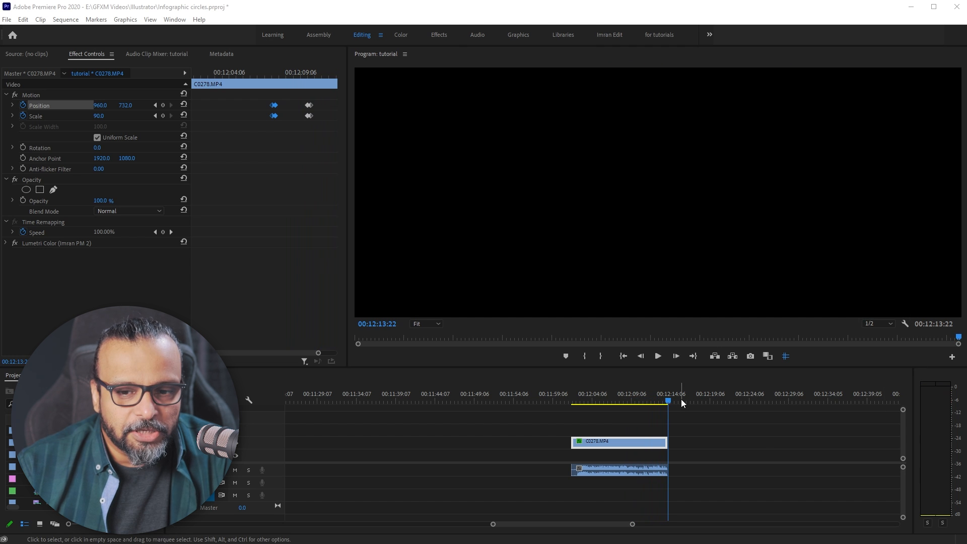
pyautogui.moveTo(681, 399); pyautogui.dragTo(657, 400)
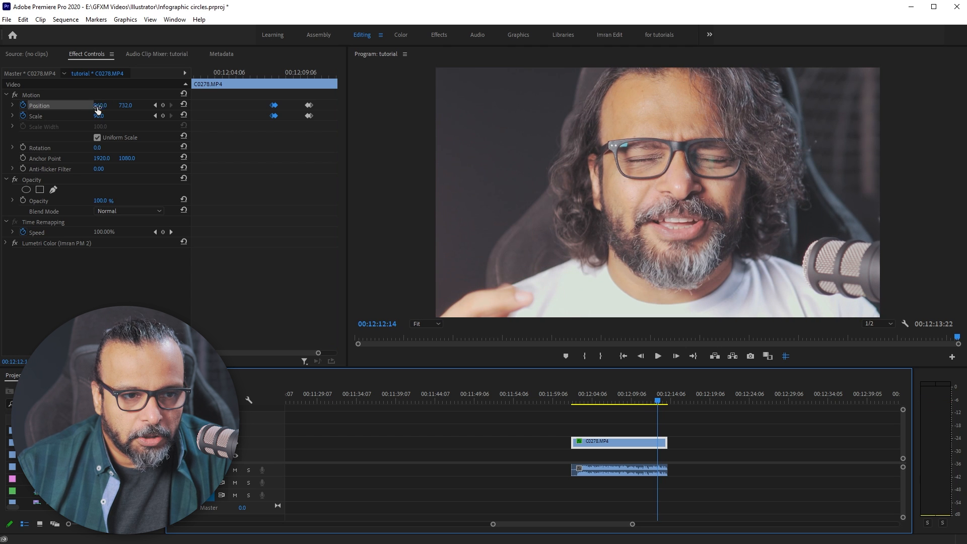
pyautogui.click(162, 116)
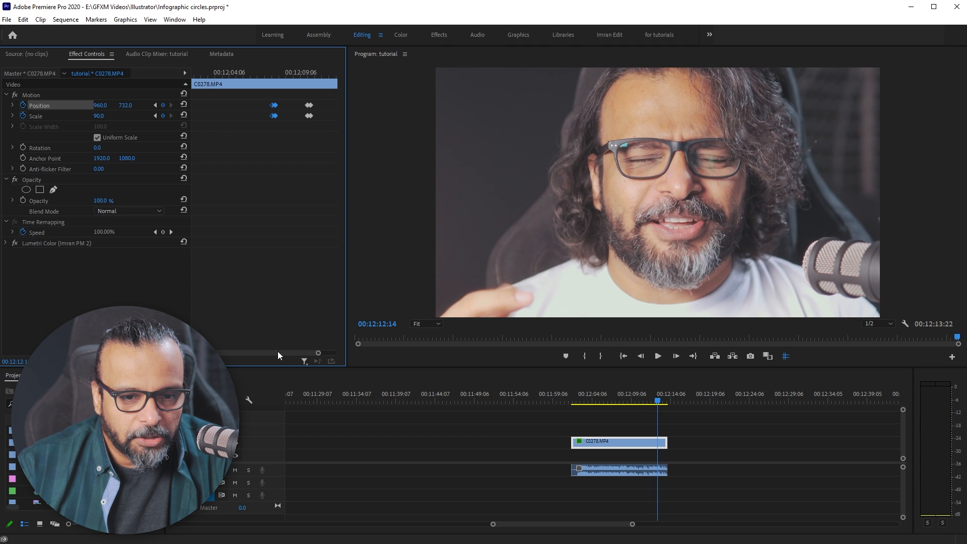
pyautogui.moveTo(316, 353); pyautogui.dragTo(361, 356)
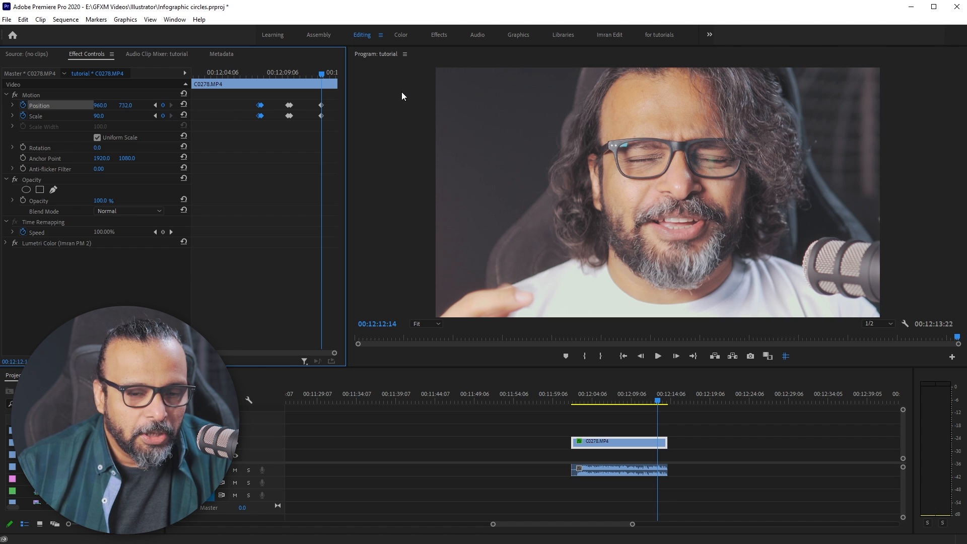
# - At 00:12:12:19, set the Scale to 50 and reset the Position to its default to zoom back out
pyautogui.hotkey('shift', 'Right')
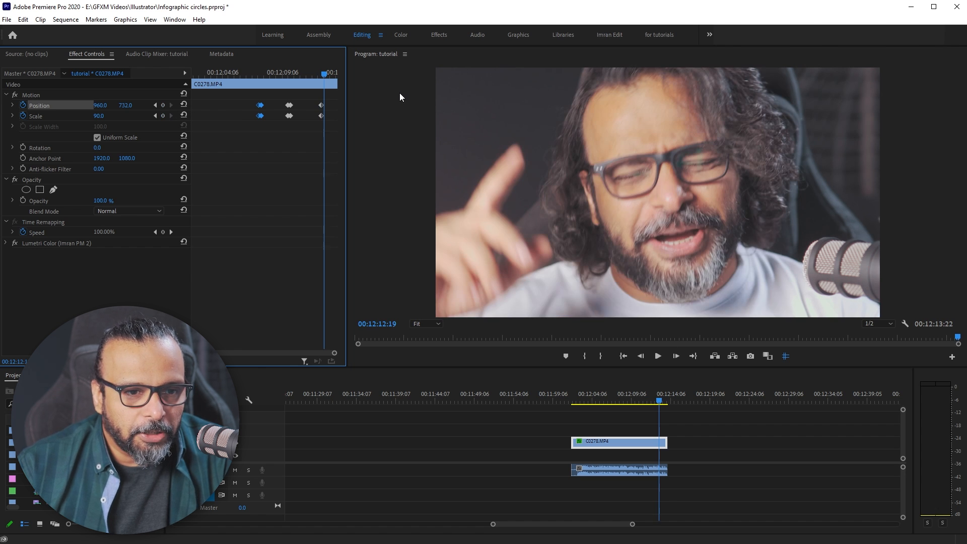
pyautogui.click(101, 116)
pyautogui.write('50')
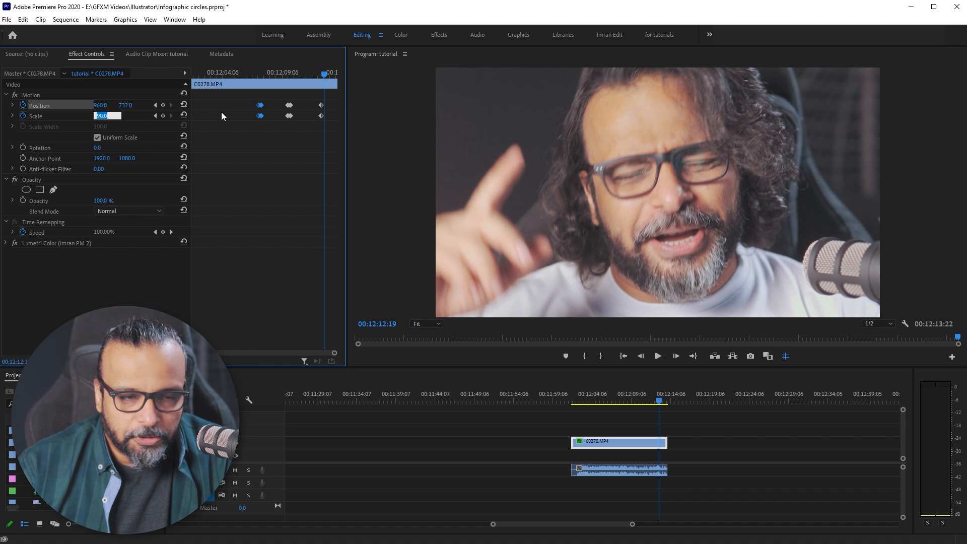
pyautogui.press('Return')
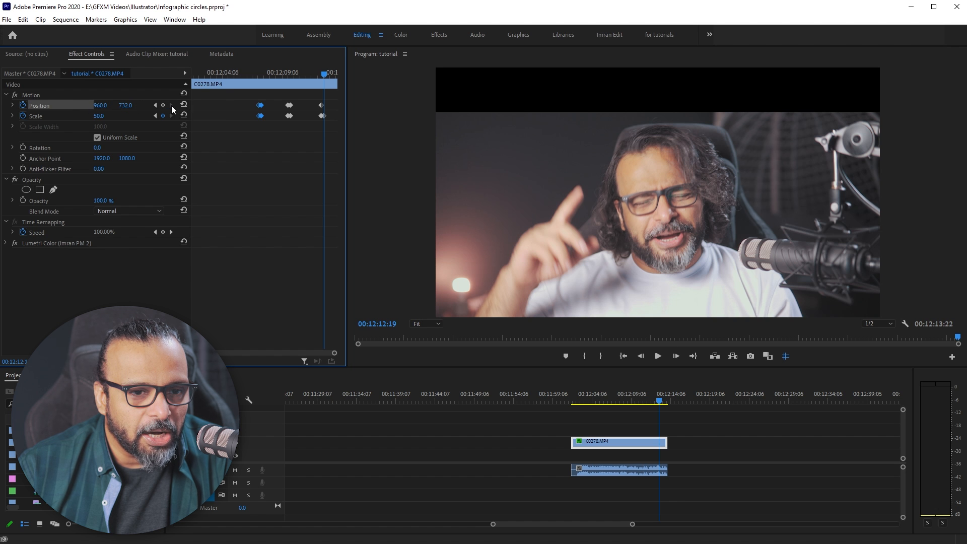
pyautogui.click(184, 105)
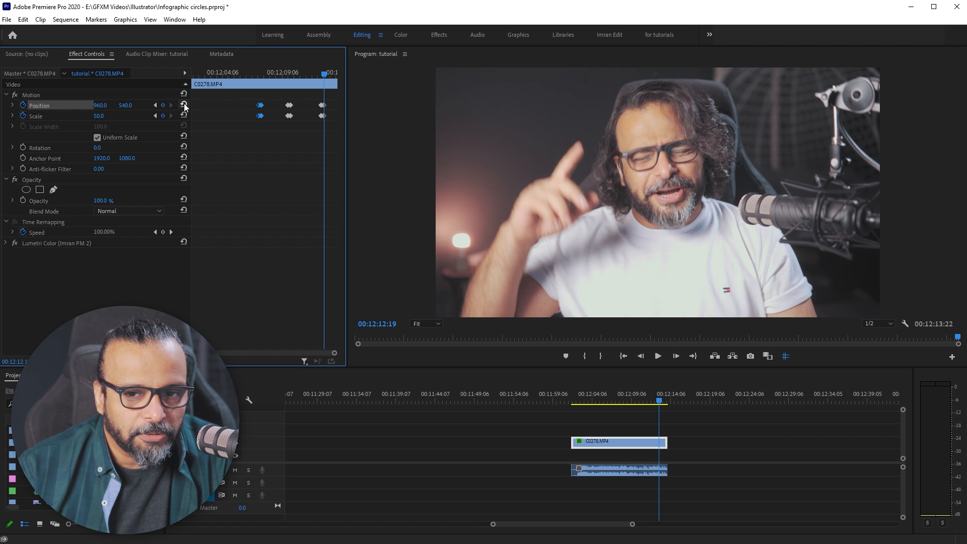
# - Play back the zoom-out at the clip's end and scrub back to just before the first keyframes
pyautogui.click(654, 401)
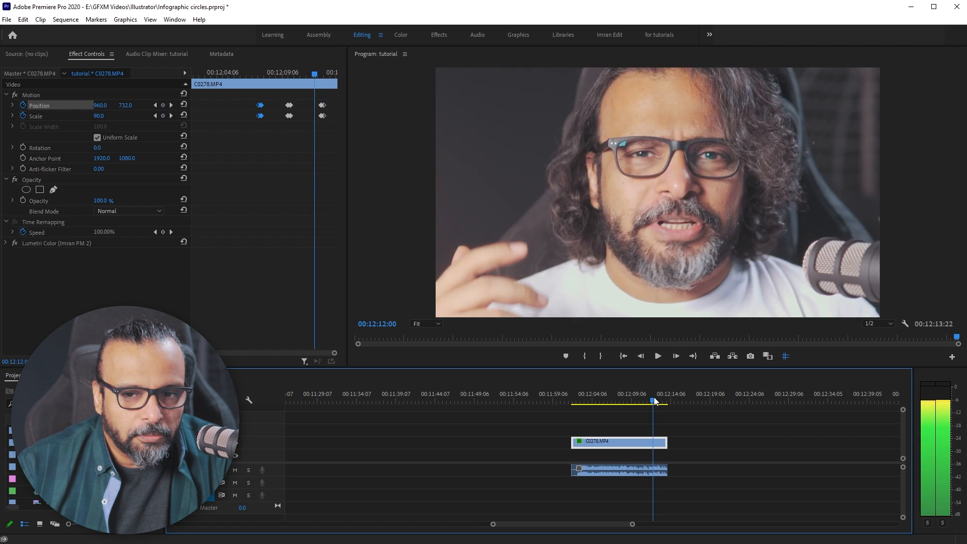
pyautogui.press('space')
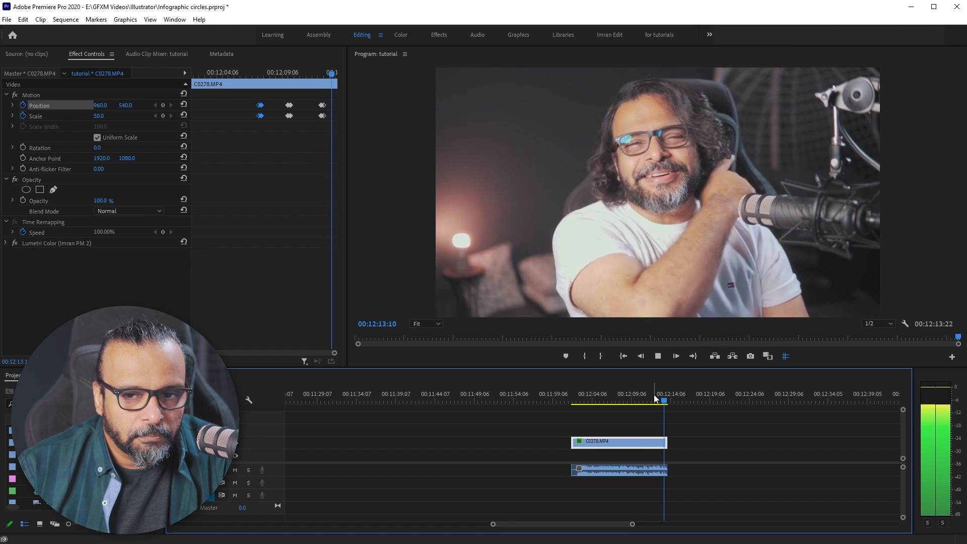
pyautogui.moveTo(626, 396); pyautogui.dragTo(563, 395)
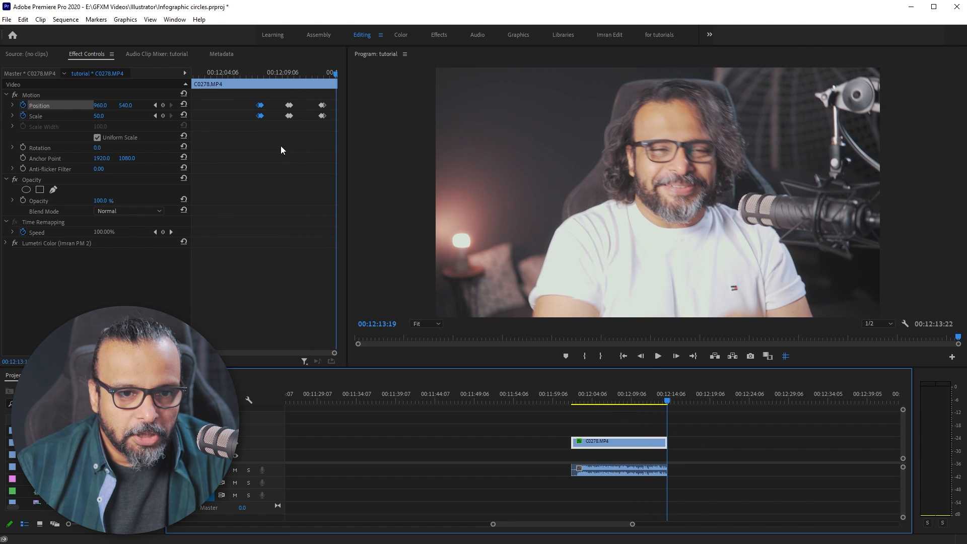
pyautogui.click(259, 74)
pyautogui.moveTo(260, 77); pyautogui.dragTo(254, 73)
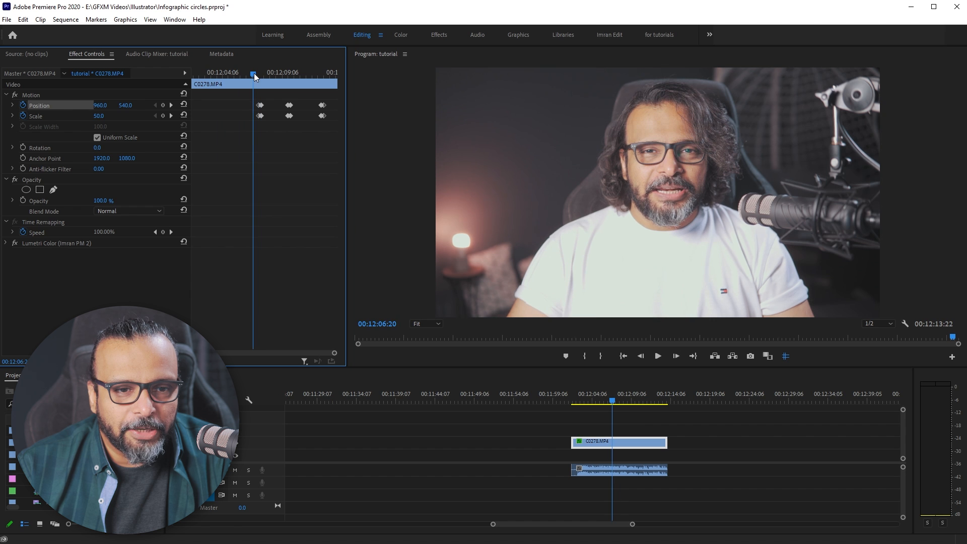
pyautogui.scroll(-3, 485, 397)
pyautogui.scroll(-5, 394, 443)
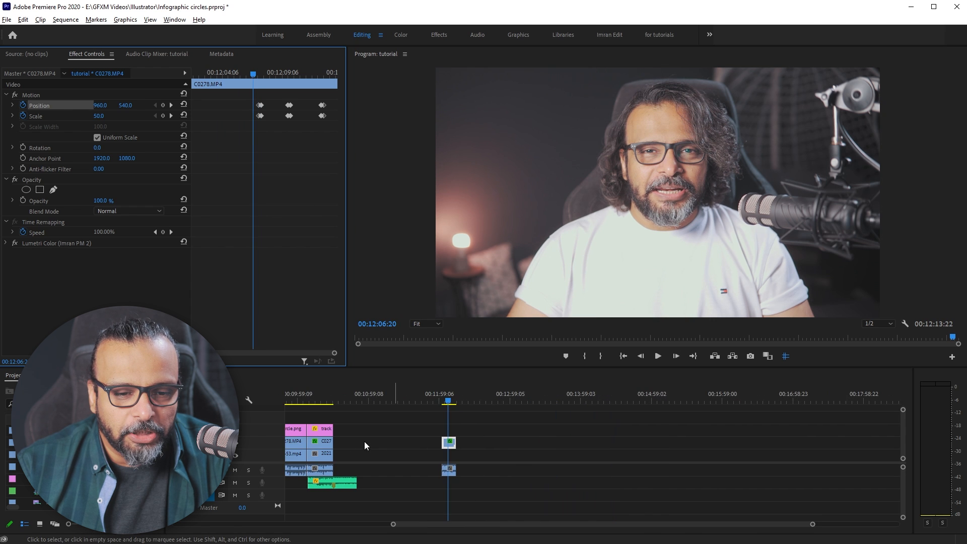
pyautogui.click(351, 401)
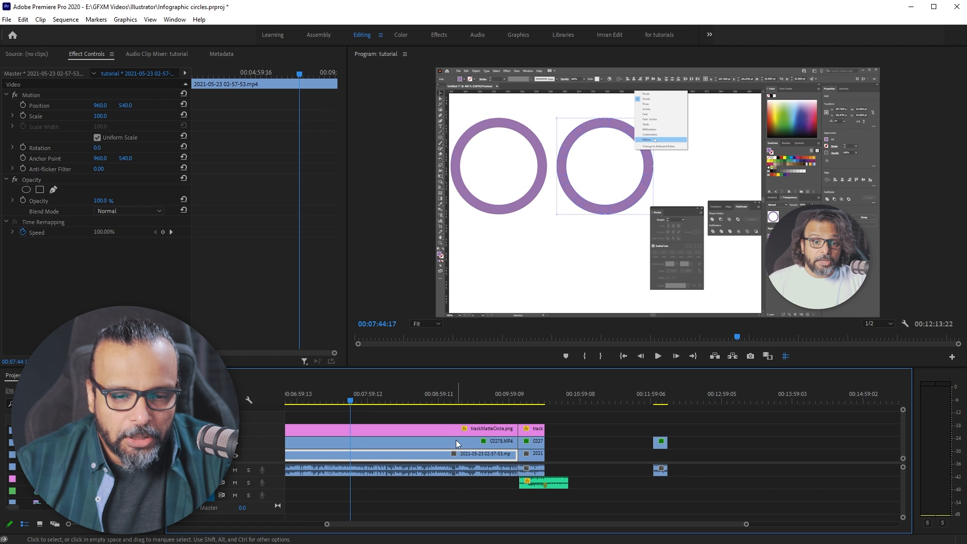
pyautogui.click(435, 445)
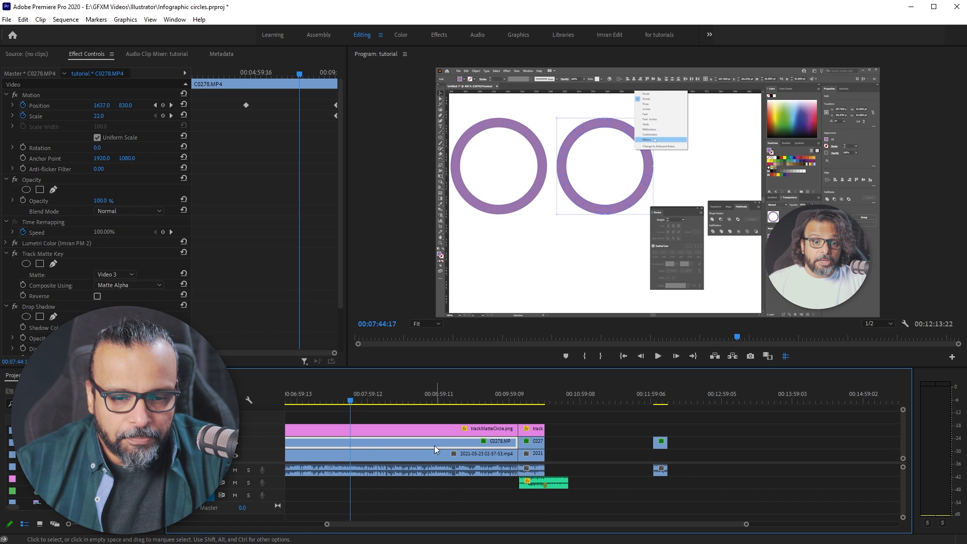
pyautogui.keyDown('shift'); pyautogui.click(367, 455); pyautogui.keyUp('shift')
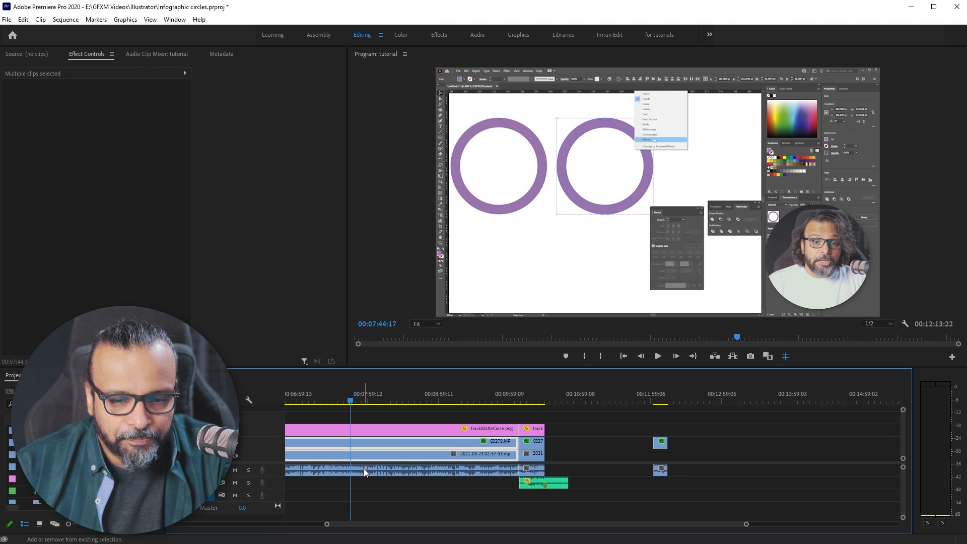
pyautogui.moveTo(364, 468); pyautogui.dragTo(884, 463)
pyautogui.press('\\')
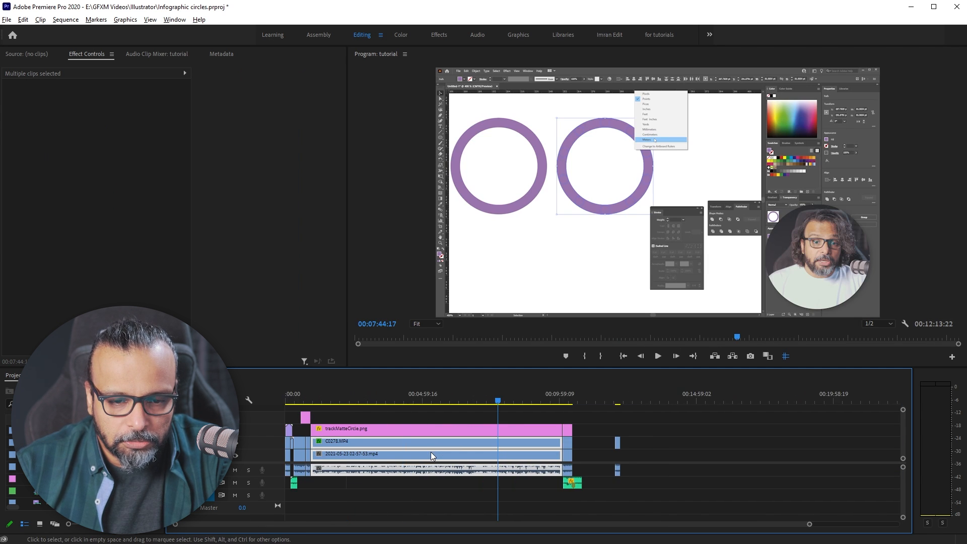
pyautogui.moveTo(380, 443); pyautogui.dragTo(709, 449)
pyautogui.click(652, 403)
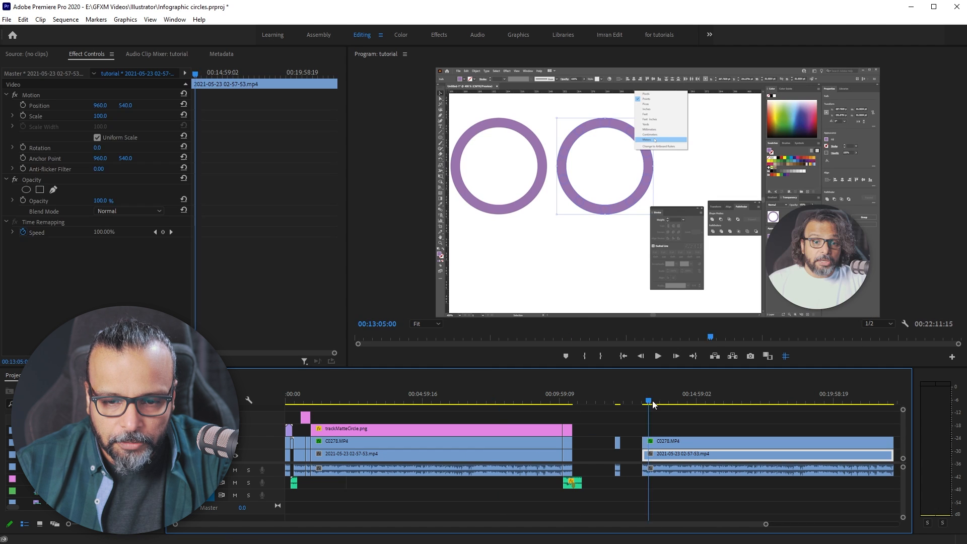
# - At 00:13:51:06, reset the copied C0278.MP4 clip's Position to its default and set its Scale to 500
pyautogui.moveTo(653, 402); pyautogui.dragTo(666, 401)
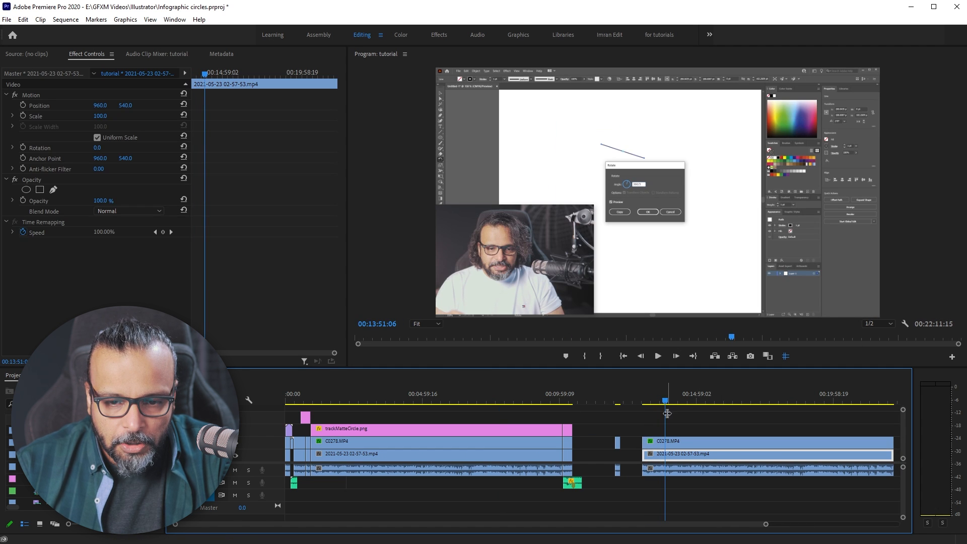
pyautogui.click(660, 443)
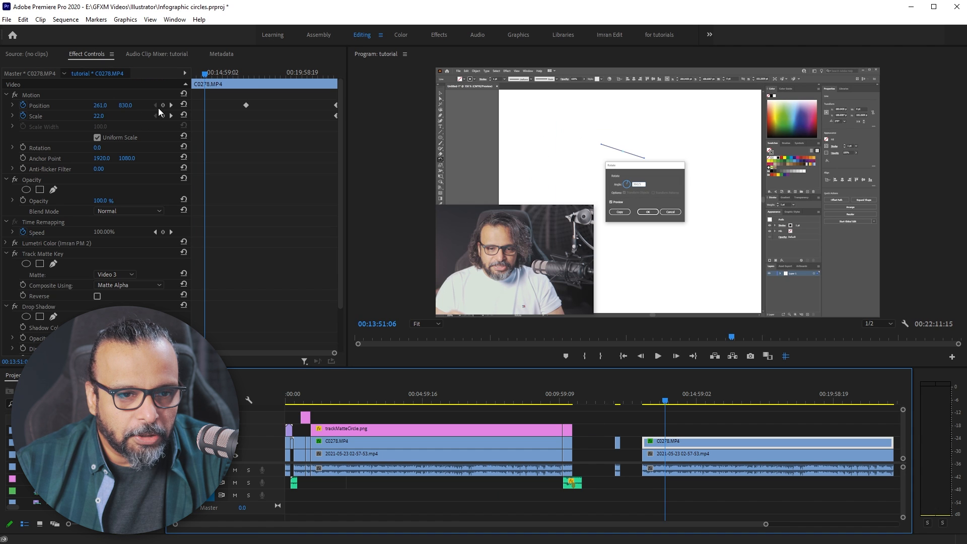
pyautogui.click(184, 106)
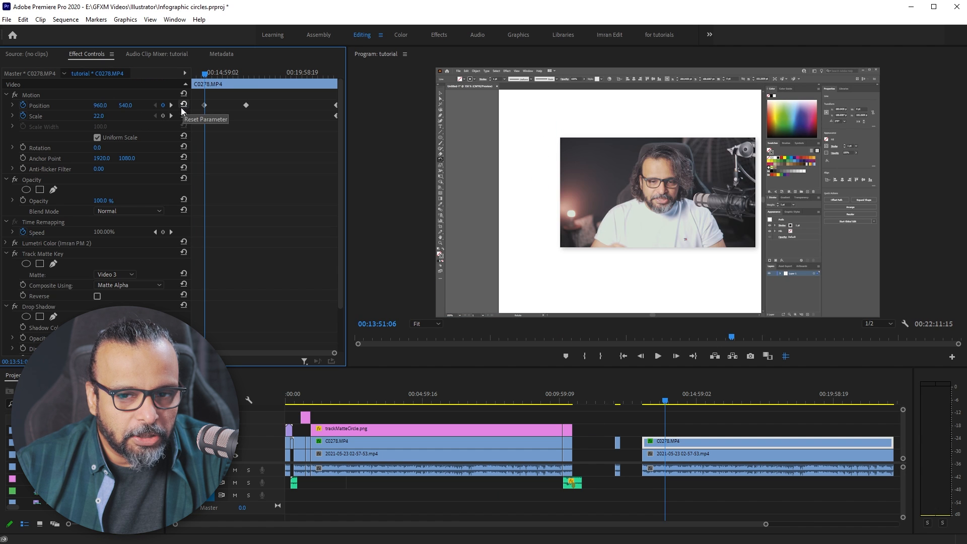
pyautogui.click(99, 116)
pyautogui.press('Return')
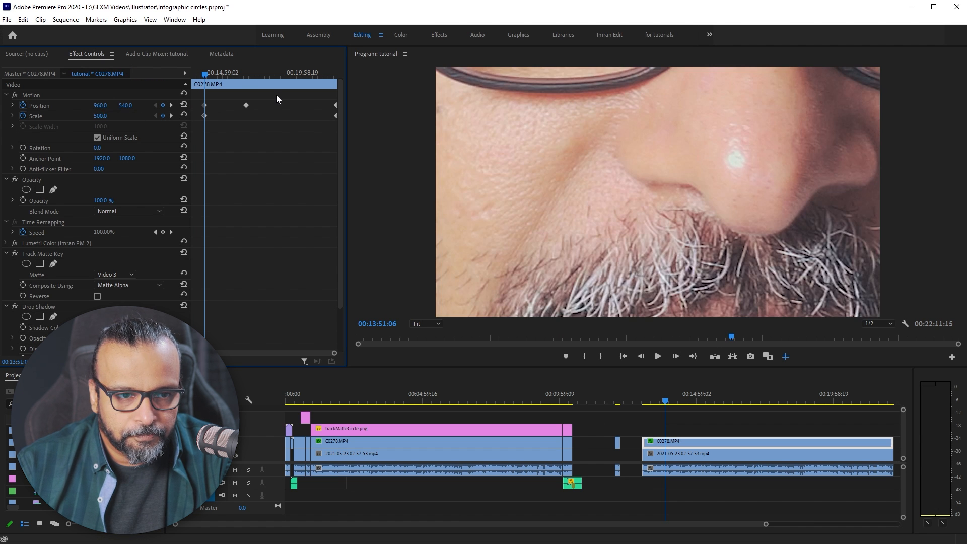
# - Remove all Scale and Position keyframes from the copied C0278.MP4 clip and set its Scale to 50
pyautogui.click(23, 116)
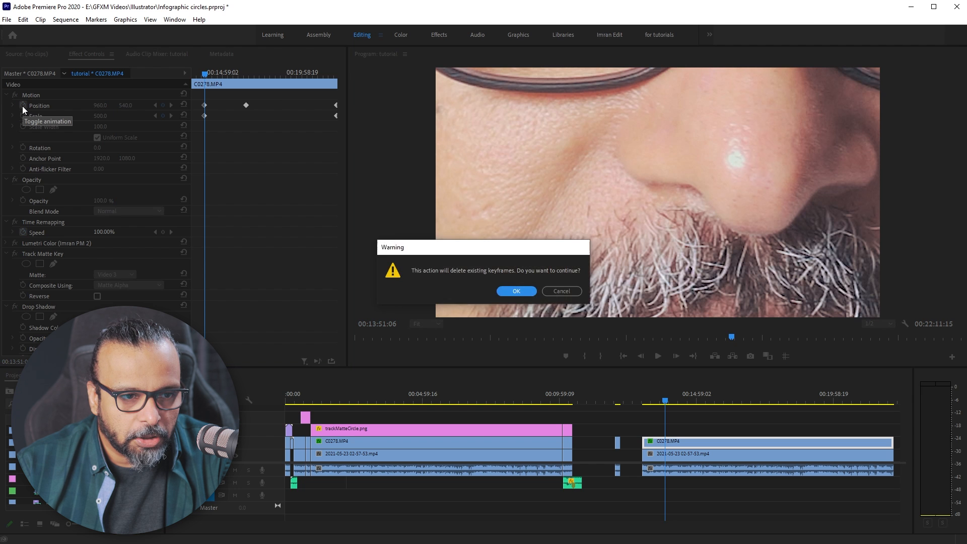
pyautogui.click(514, 291)
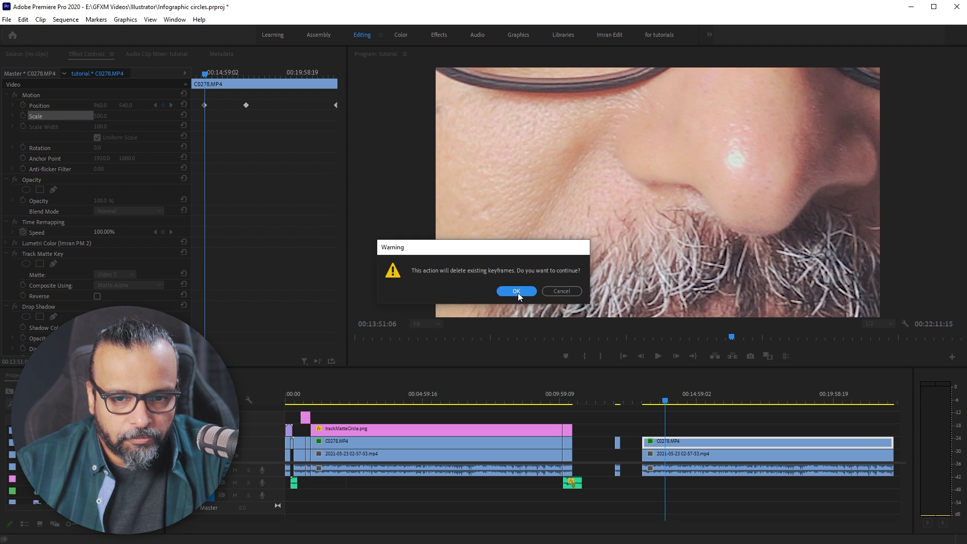
pyautogui.click(516, 292)
pyautogui.click(94, 117)
pyautogui.write('50')
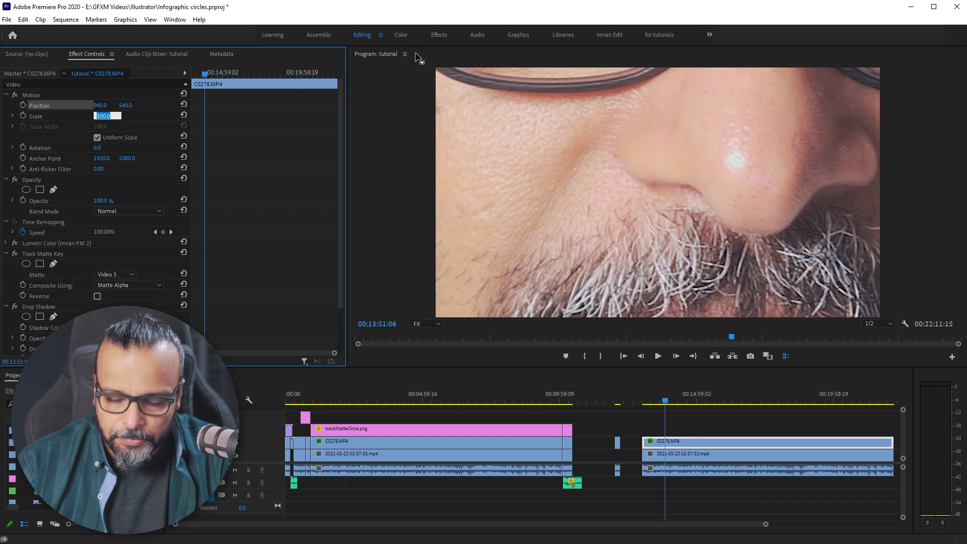
pyautogui.press('Return')
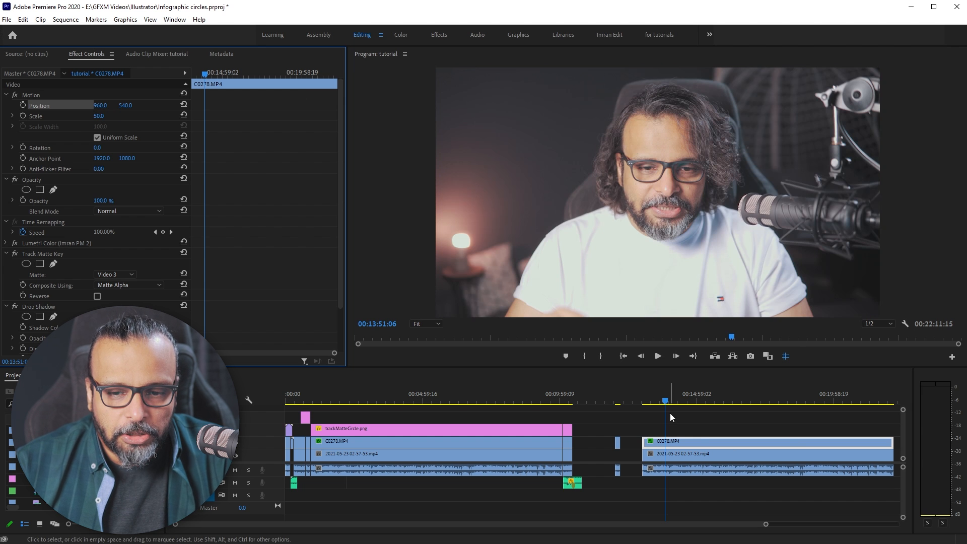
# - Play the copied C0278.MP4 clip from near its start to check the full-frame webcam footage
pyautogui.click(648, 402)
pyautogui.press('space')
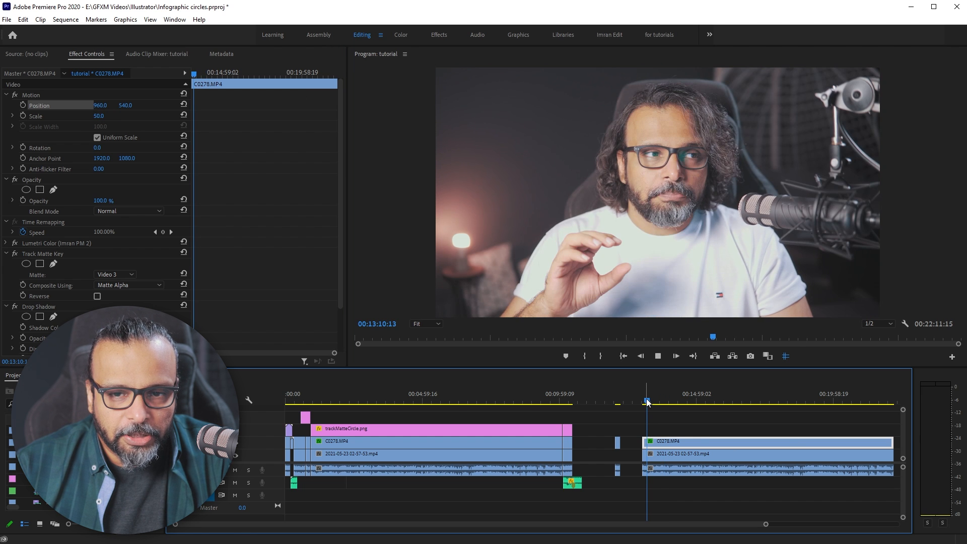
pyautogui.press('space')
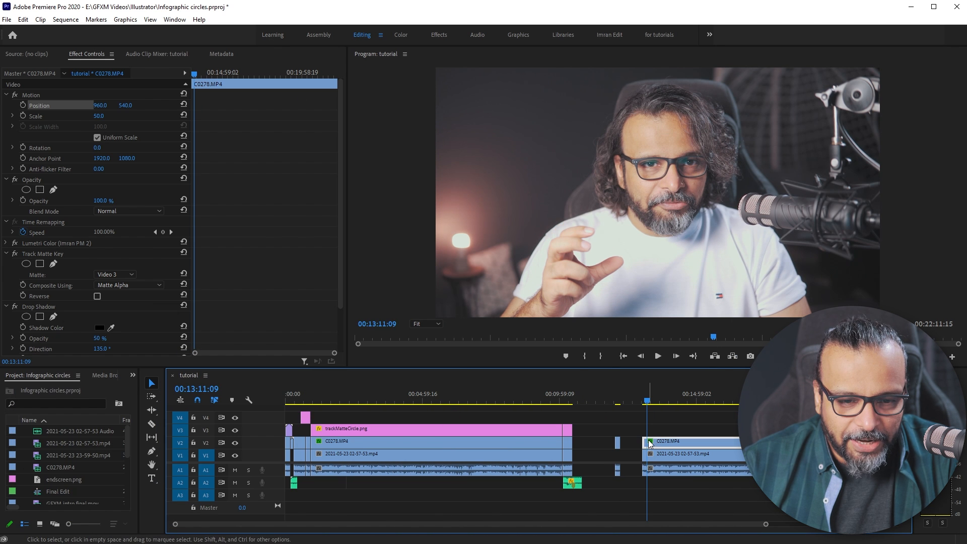
# - Hide track V2 to view the screen recording underneath, show V2 again and go to 00:13:09:07
pyautogui.click(235, 444)
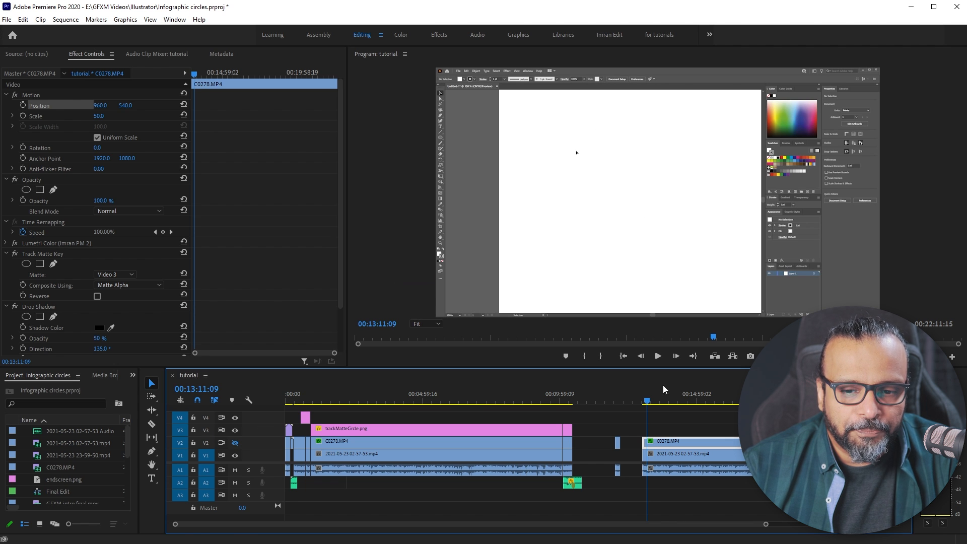
pyautogui.hscroll(5, 642, 411)
pyautogui.moveTo(376, 401)
pyautogui.mouseDown()
pyautogui.moveTo(388, 401)
pyautogui.moveTo(369, 402)
pyautogui.mouseUp()
pyautogui.click(375, 402)
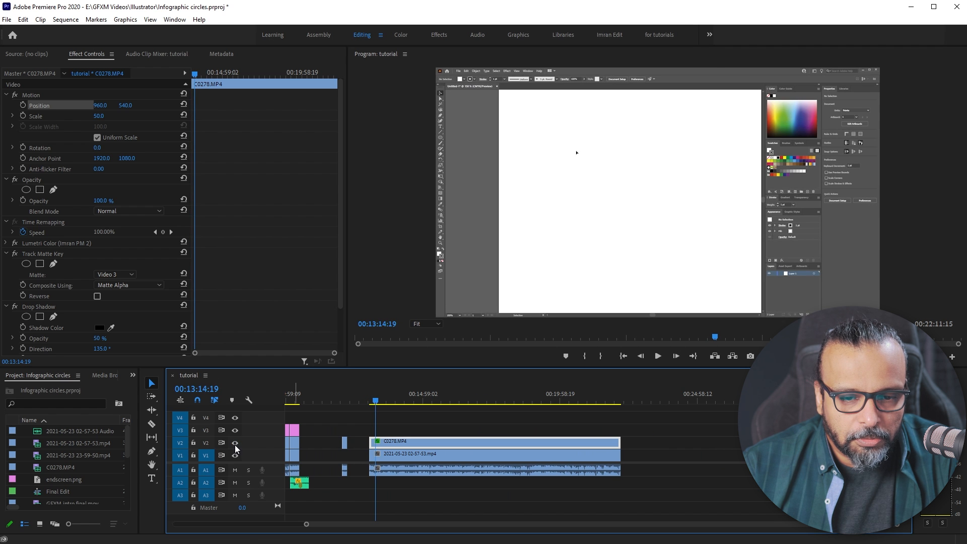
pyautogui.click(235, 443)
pyautogui.click(372, 401)
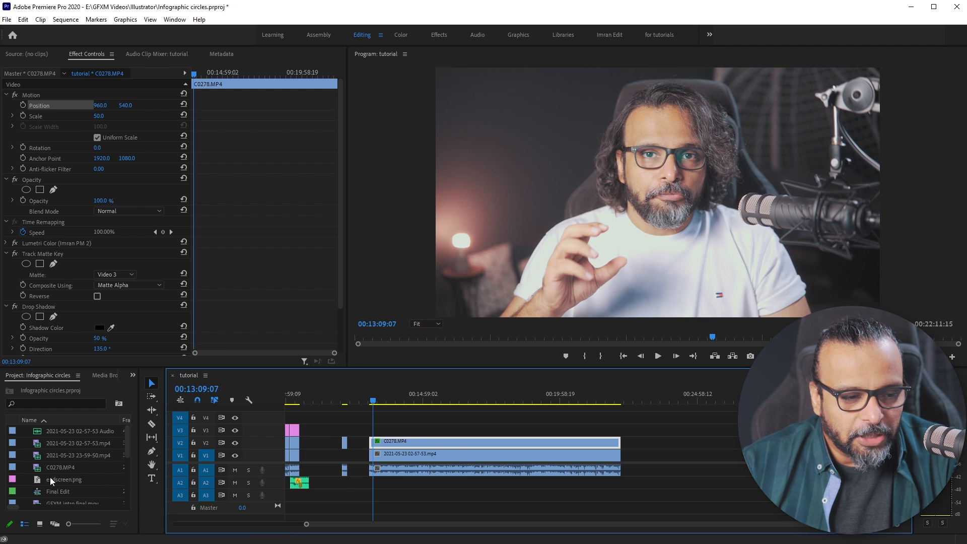
# - Switch to Photoshop and create a new document 1920 pixels wide and 1080 pixels high with a white background
pyautogui.hotkey('alt', 'Tab')
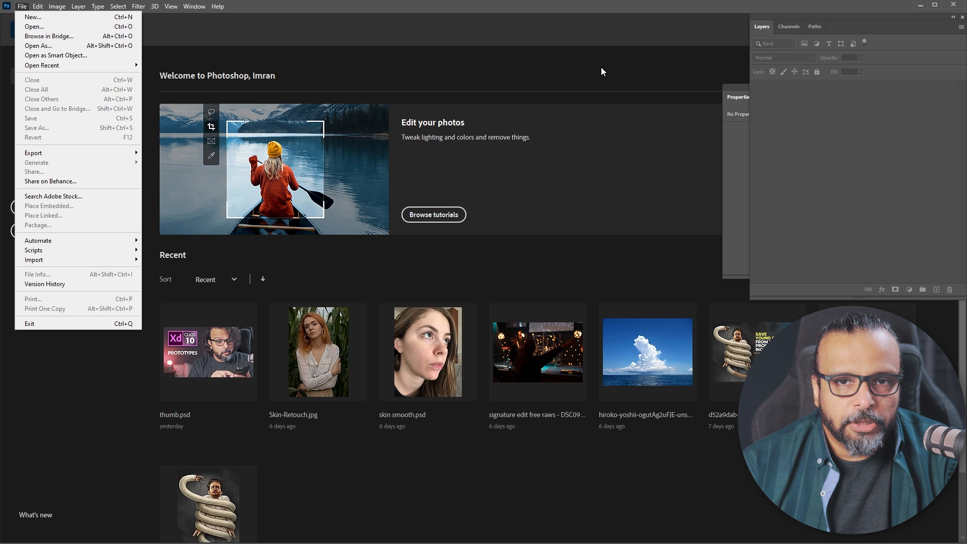
pyautogui.click(33, 17)
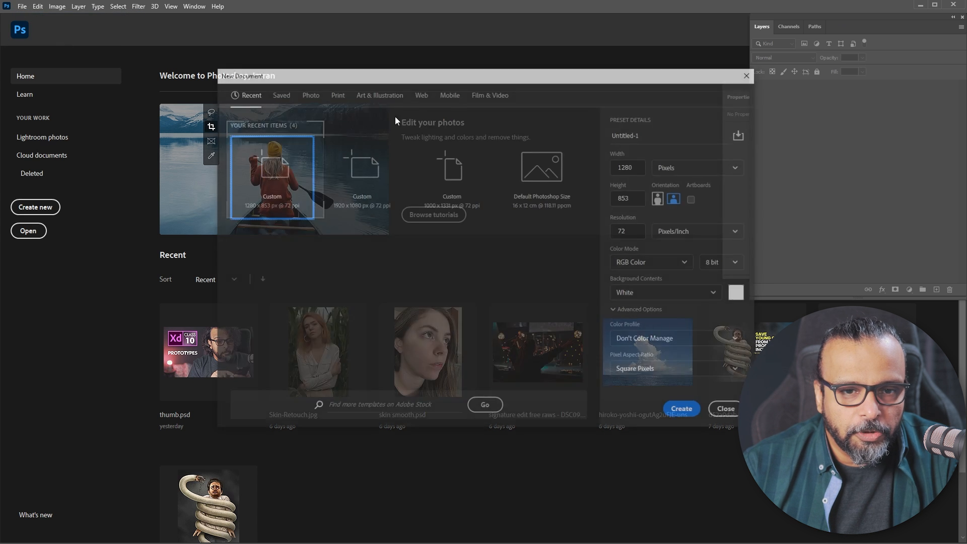
pyautogui.moveTo(457, 80); pyautogui.dragTo(413, 100)
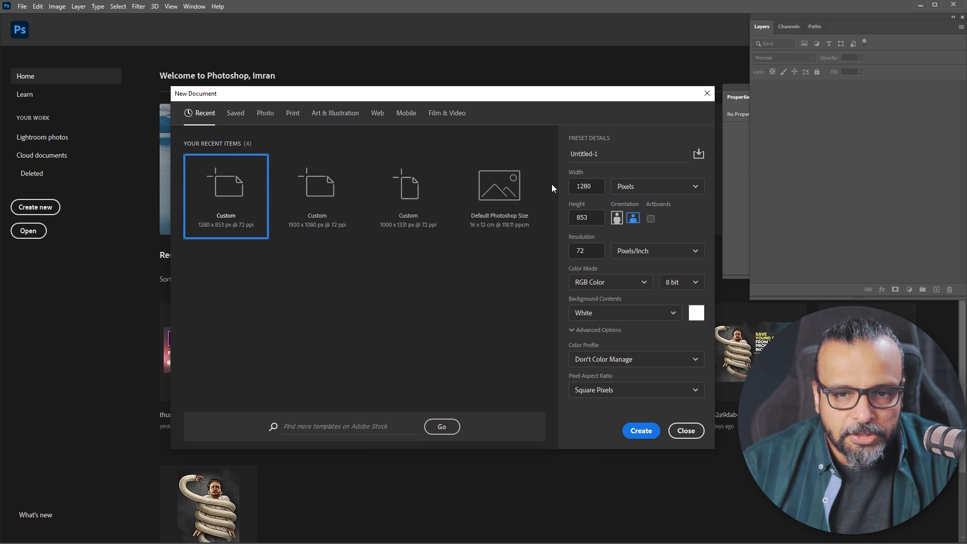
pyautogui.doubleClick(597, 186)
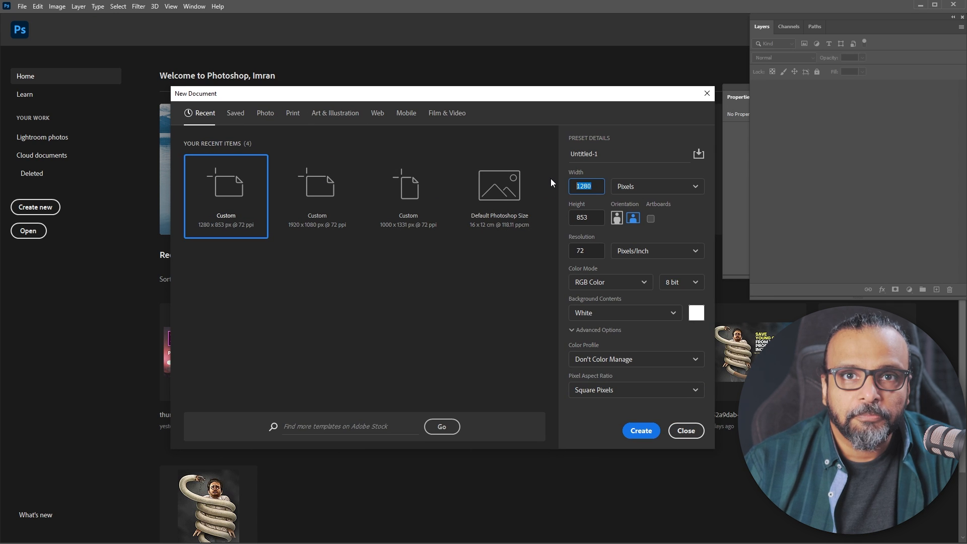
pyautogui.write('1920')
pyautogui.press('Tab')
pyautogui.press('Tab')
pyautogui.write('10')
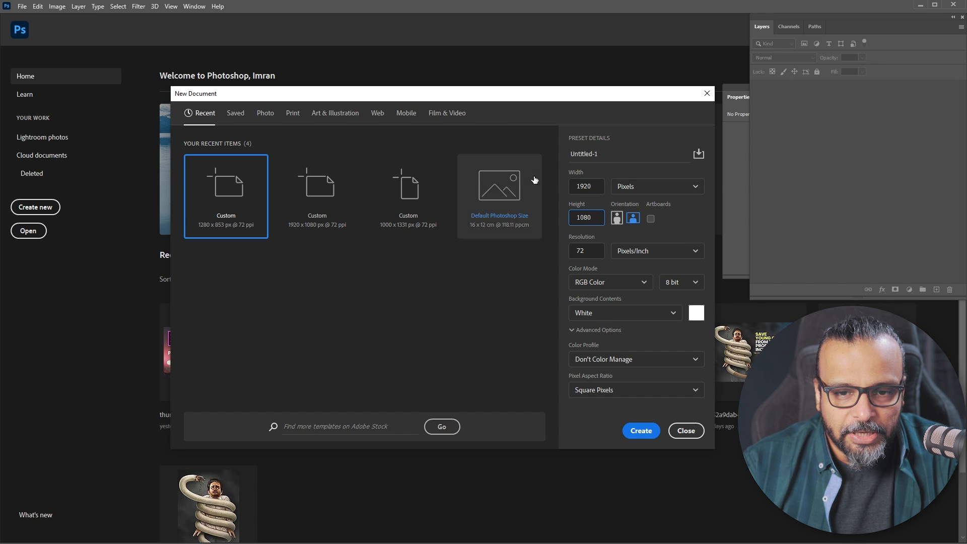
pyautogui.click(638, 432)
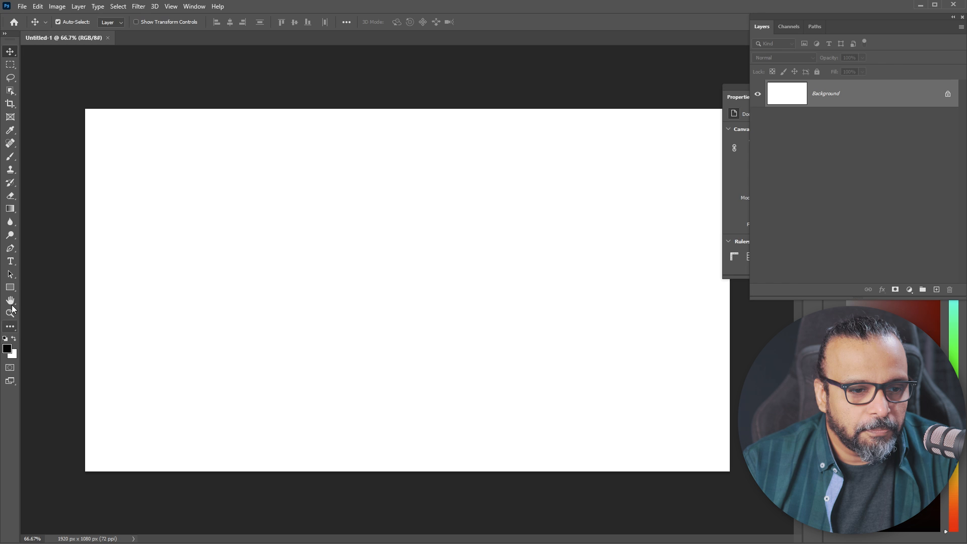
# - Draw a black six-sided polygon about 1010 by 888 px with a 50 px corner radius, after undoing a sharp-cornered trial shape
pyautogui.click(9, 287)
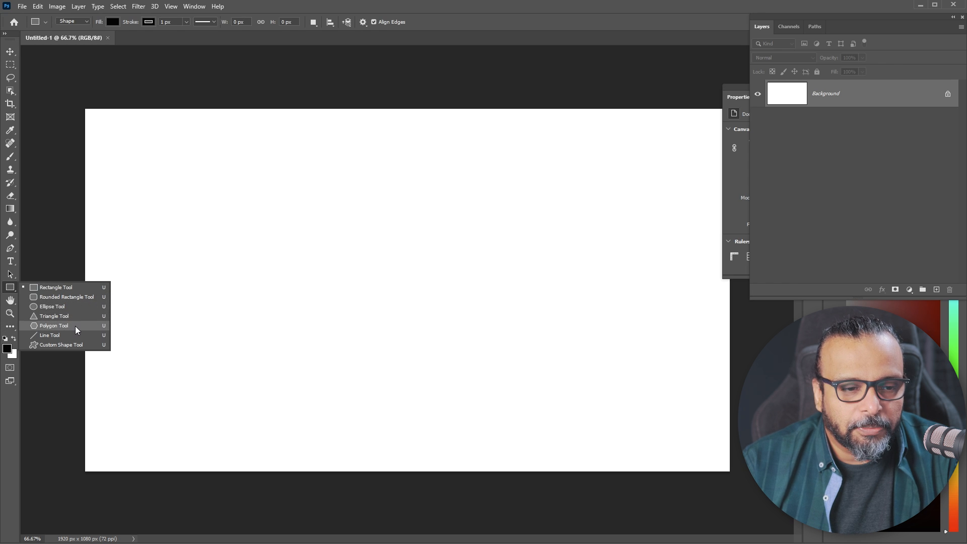
pyautogui.click(54, 327)
pyautogui.moveTo(339, 220); pyautogui.dragTo(492, 356)
pyautogui.hotkey('ctrl', 'z')
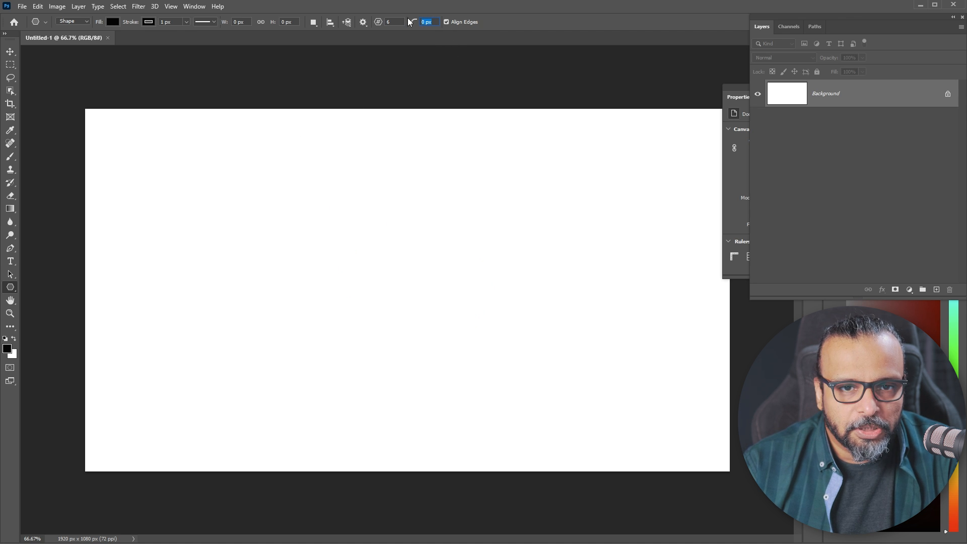
pyautogui.moveTo(274, 164); pyautogui.dragTo(665, 506)
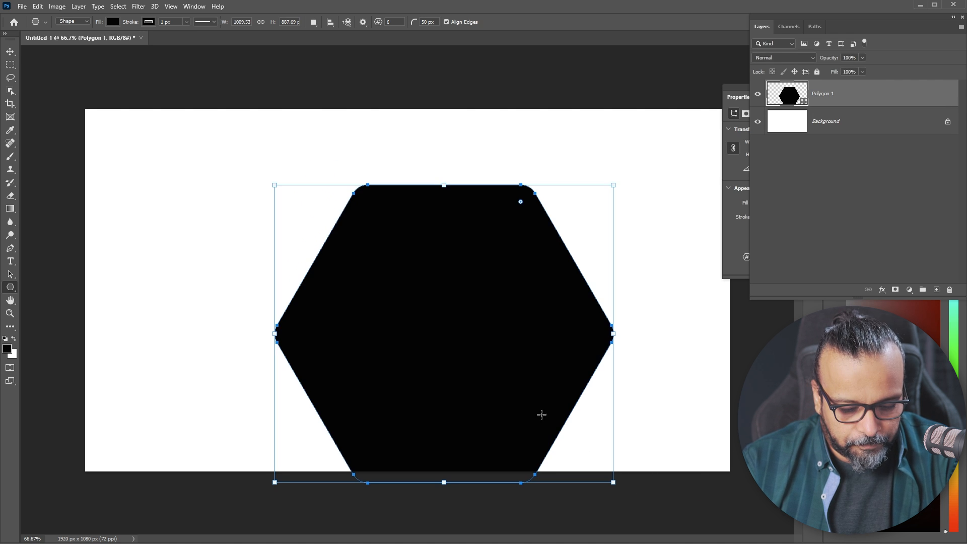
# - Rotate the hexagon by -90 degrees, reduce its height to about 96% and centre it on the canvas
pyautogui.press('v')
pyautogui.moveTo(501, 394); pyautogui.dragTo(462, 350)
pyautogui.hotkey('ctrl', 't')
pyautogui.moveTo(574, 333); pyautogui.dragTo(461, 139)
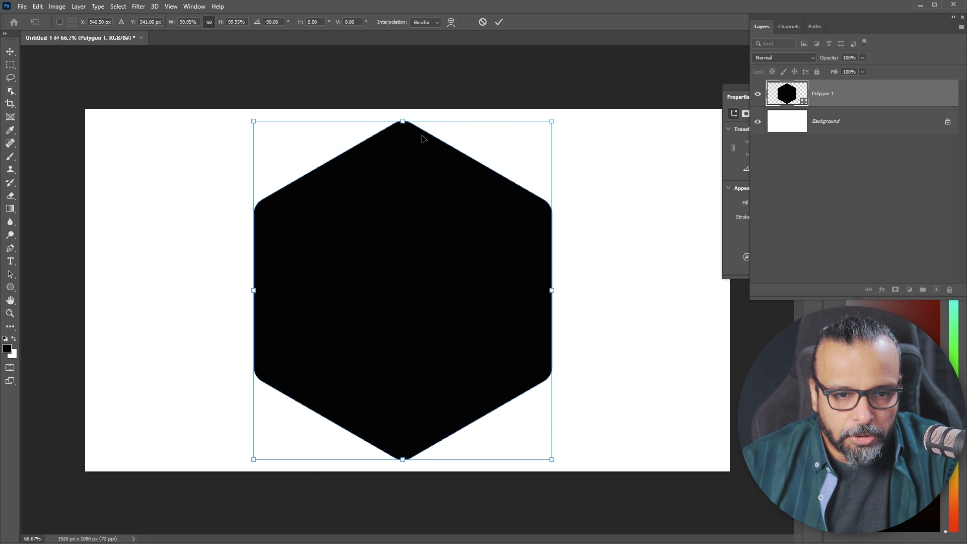
pyautogui.moveTo(403, 121); pyautogui.dragTo(405, 132)
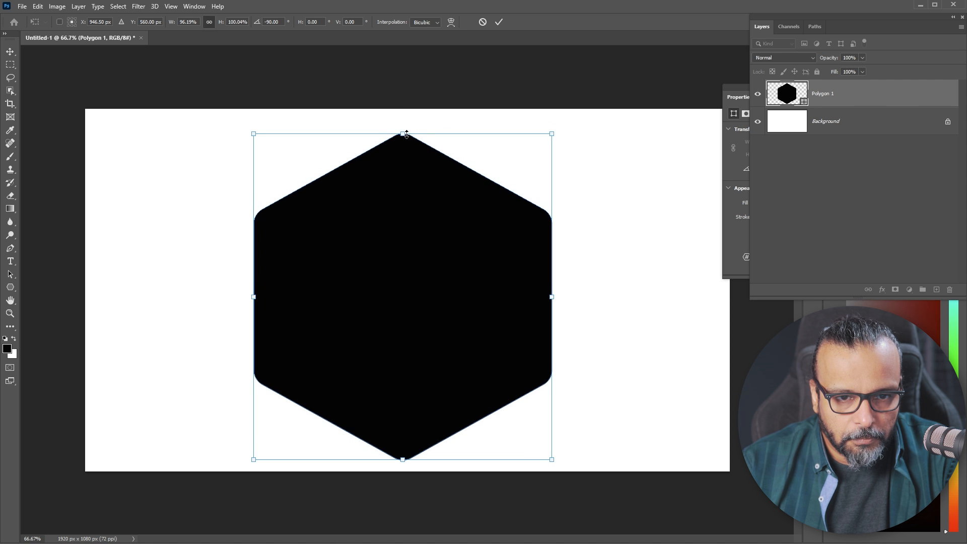
pyautogui.moveTo(417, 292); pyautogui.dragTo(417, 282)
pyautogui.press('Return')
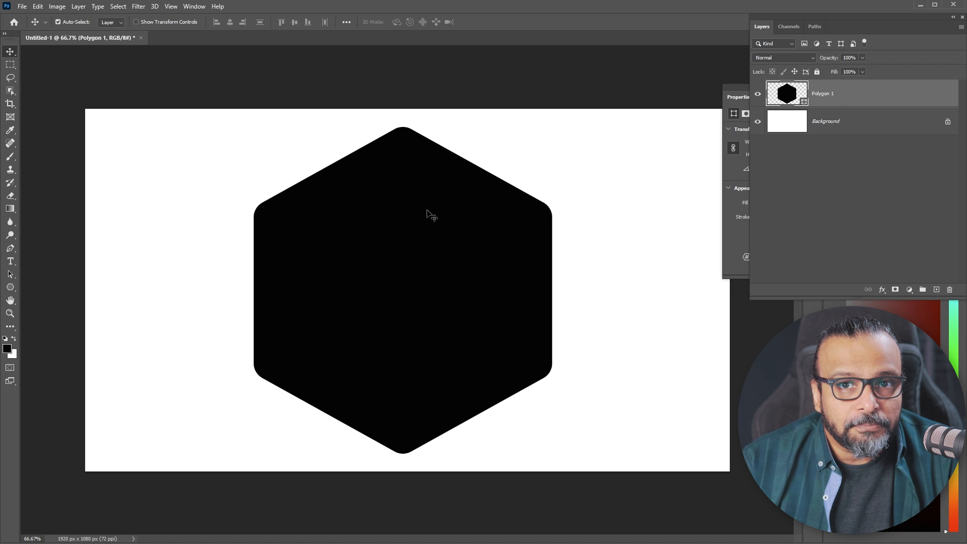
# - Hide the Background layer and choose to save the document on the computer in PNG format
pyautogui.click(758, 122)
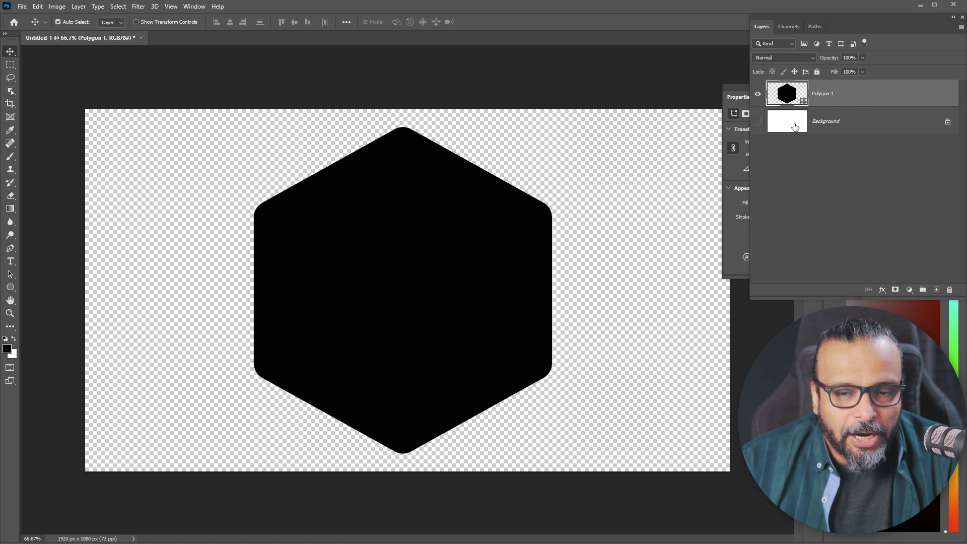
pyautogui.click(23, 7)
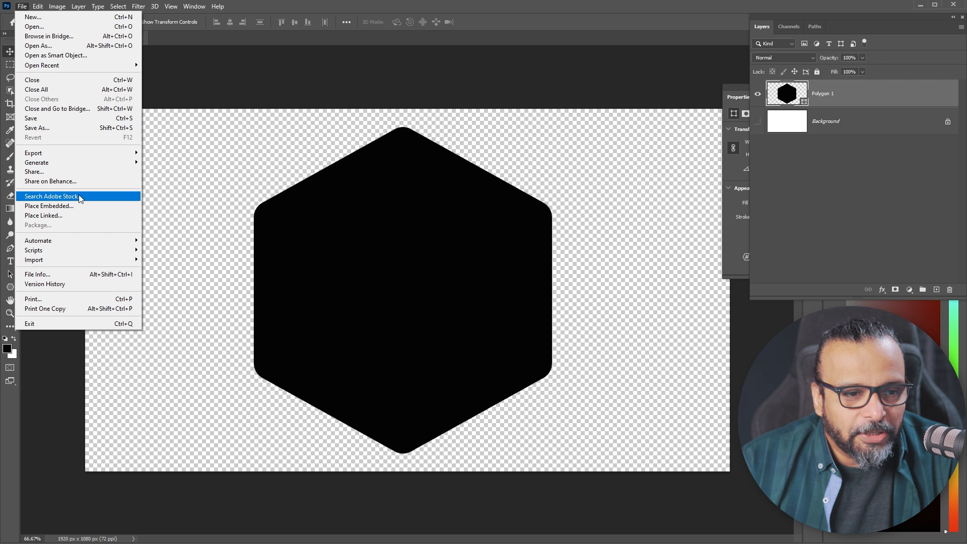
pyautogui.click(98, 128)
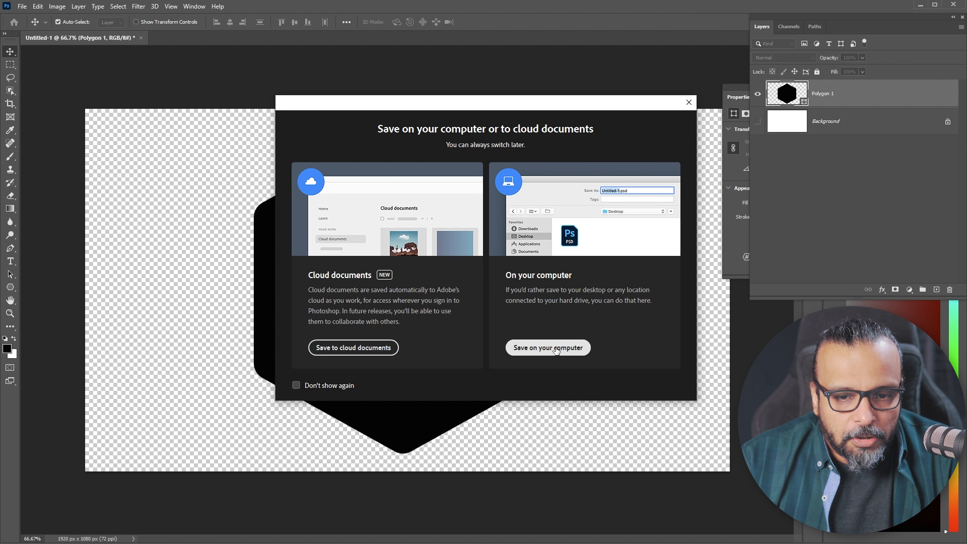
pyautogui.click(553, 352)
pyautogui.click(150, 419)
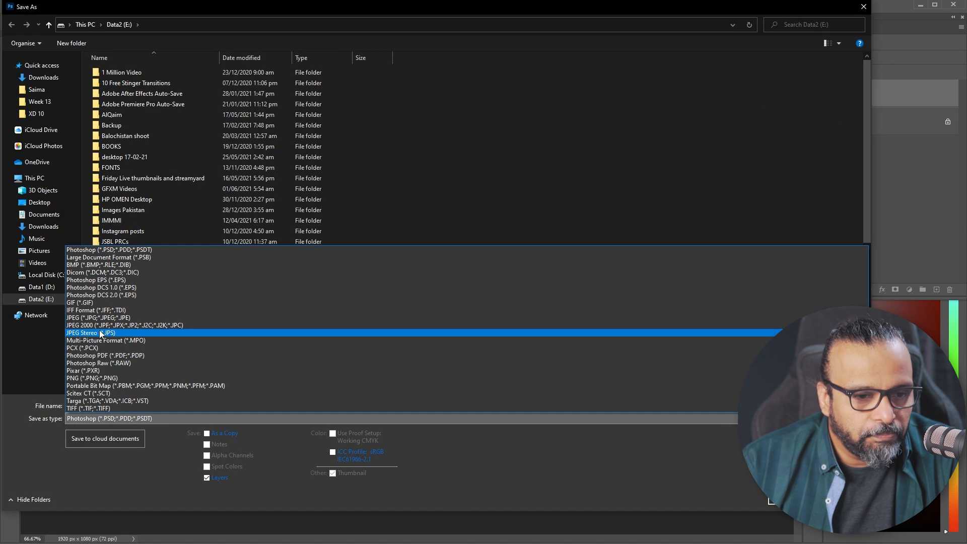
pyautogui.click(93, 379)
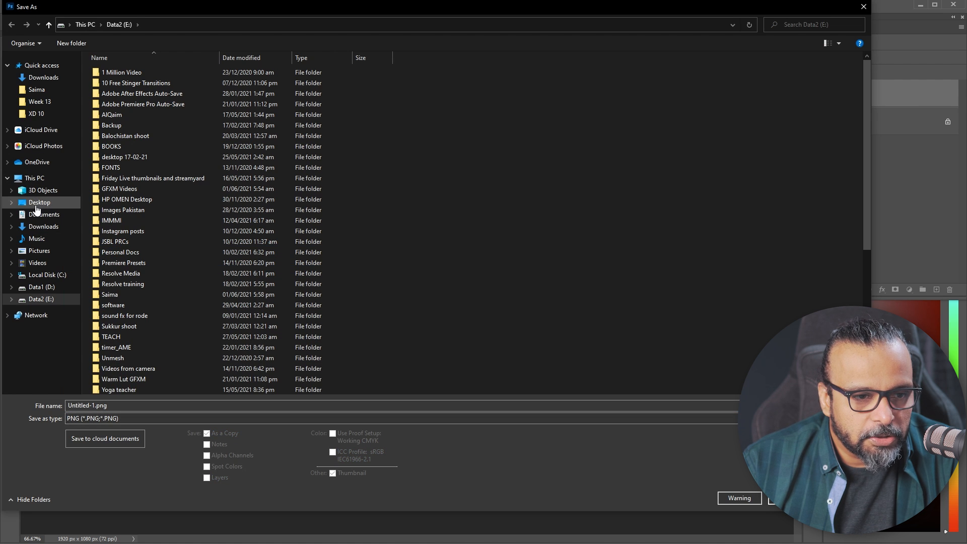
# - Save the PNG to the Desktop as matte with the large file size option and switch back to Premiere Pro
pyautogui.click(39, 202)
pyautogui.click(132, 405)
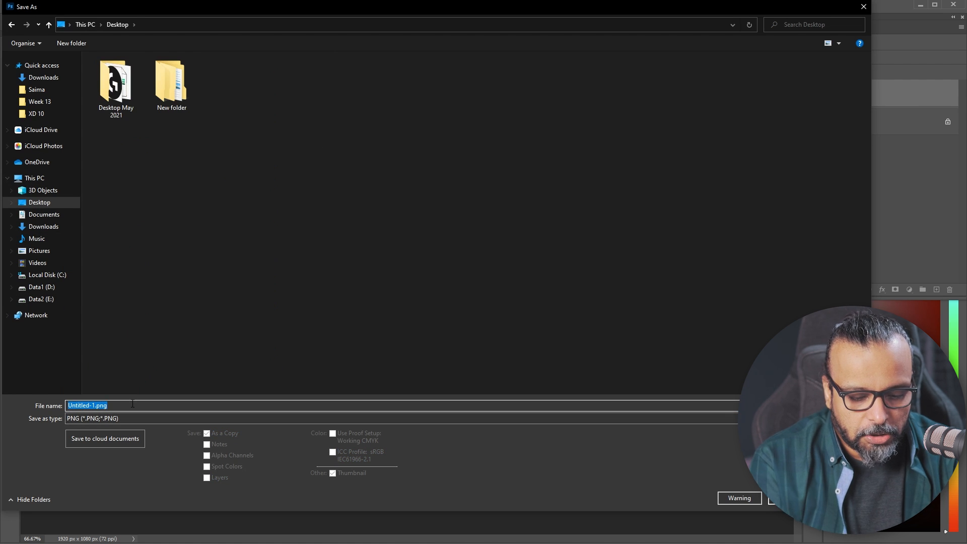
pyautogui.write('matte')
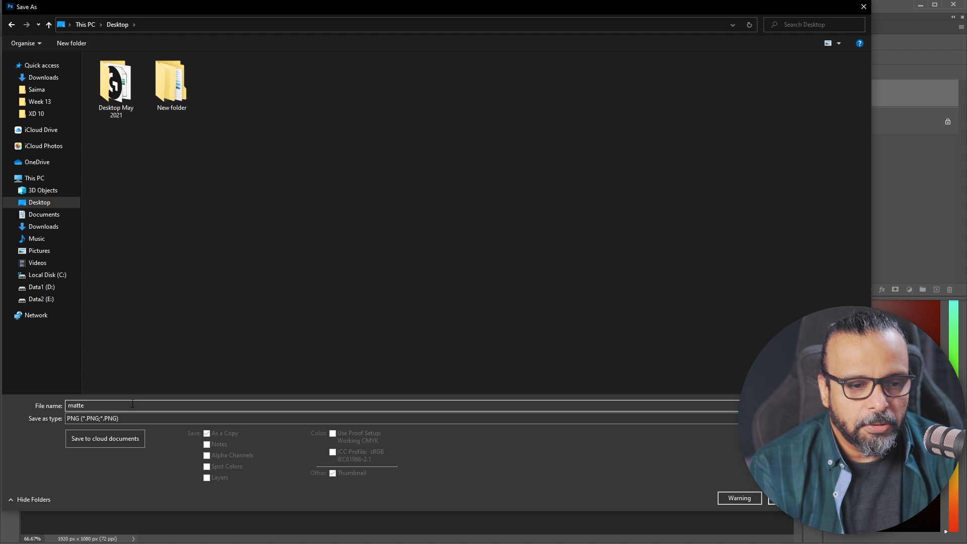
pyautogui.press('Return')
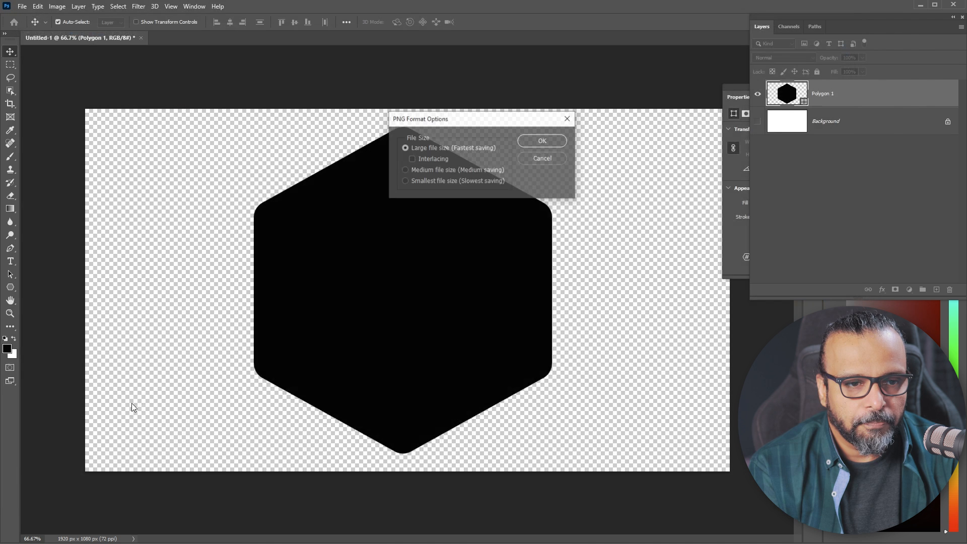
pyautogui.click(544, 141)
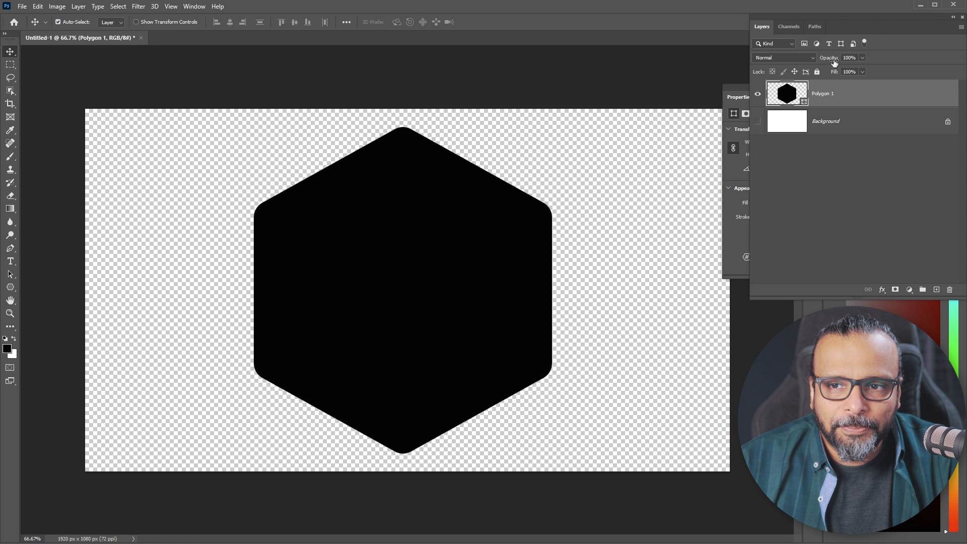
pyautogui.click(921, 5)
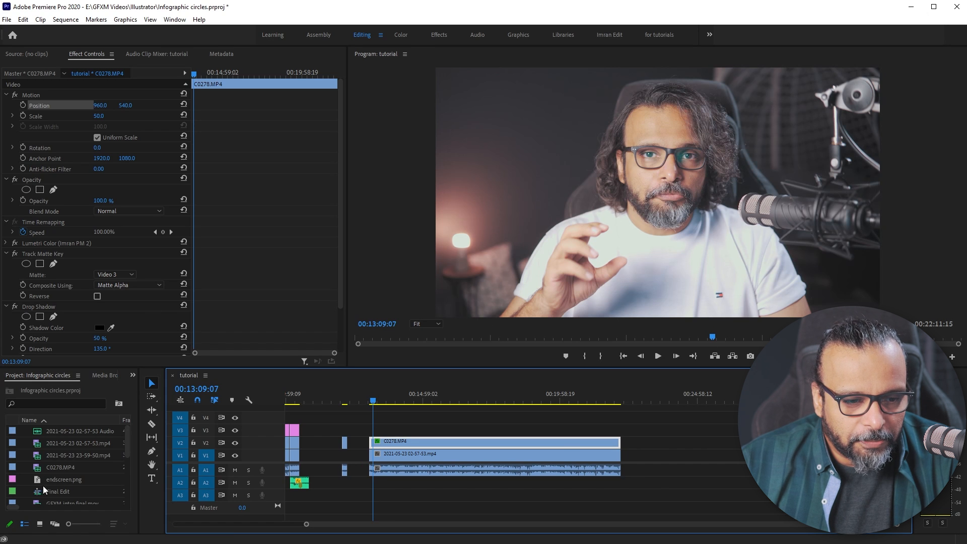
# - Import the hexagon image matte.png from the Desktop into the project
pyautogui.moveTo(126, 452); pyautogui.dragTo(127, 506)
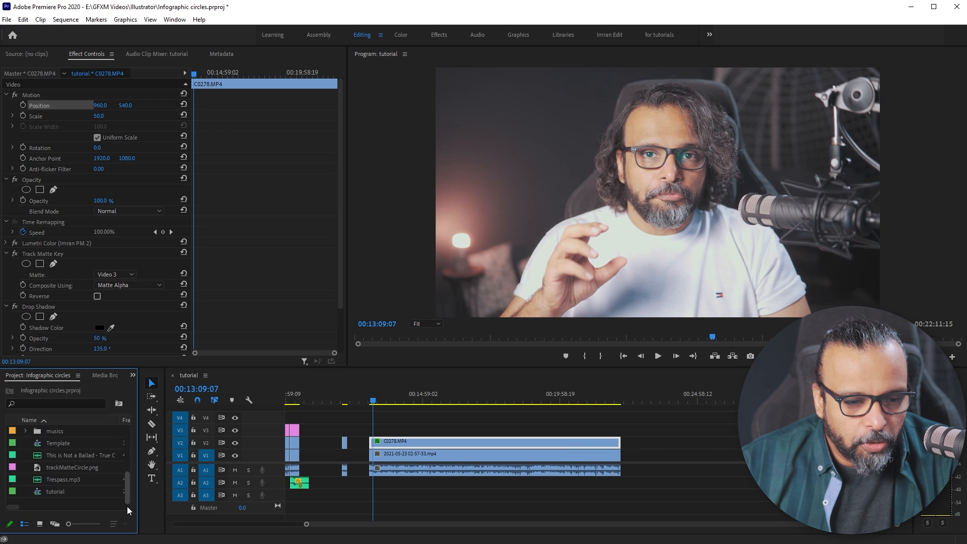
pyautogui.hscroll(1, 83, 505)
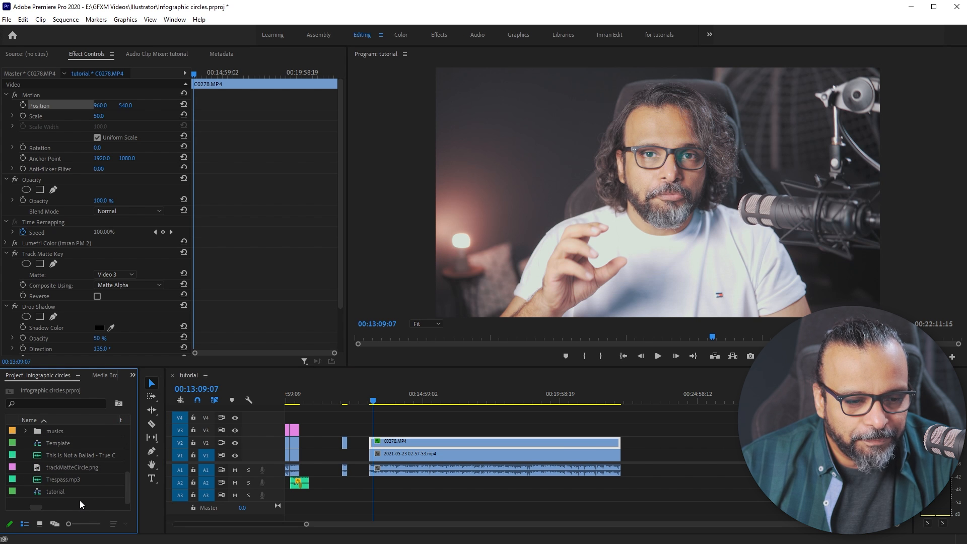
pyautogui.doubleClick(80, 500)
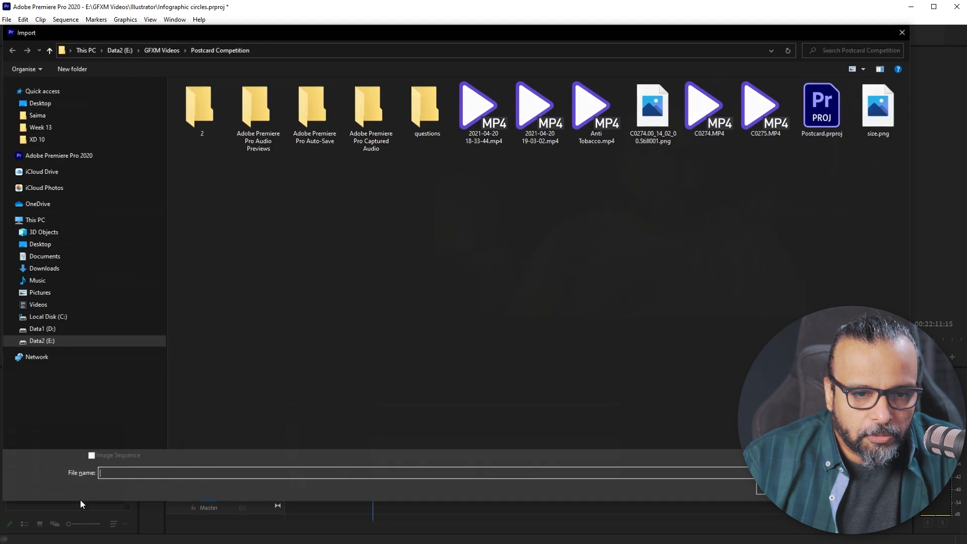
pyautogui.click(40, 103)
pyautogui.click(319, 116)
pyautogui.click(792, 488)
# - Place matte.png on track V3 at the start of the full-frame C0278.MP4 clip and lengthen it along the footage
pyautogui.moveTo(32, 436); pyautogui.dragTo(376, 430)
pyautogui.press('=')
pyautogui.press('=')
pyautogui.press('=')
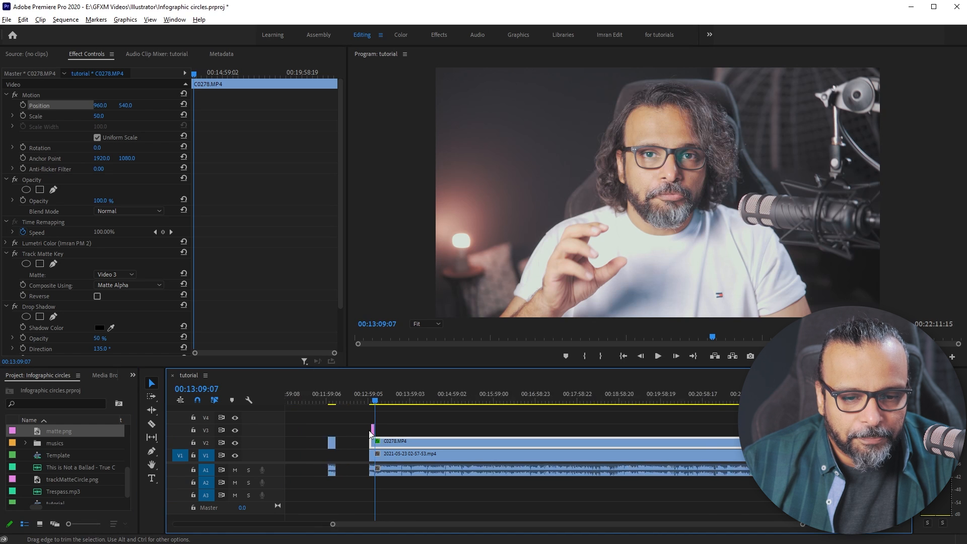
pyautogui.press('=')
pyautogui.moveTo(378, 432); pyautogui.dragTo(738, 430)
pyautogui.moveTo(893, 430); pyautogui.dragTo(893, 430)
pyautogui.scroll(-3, 711, 454)
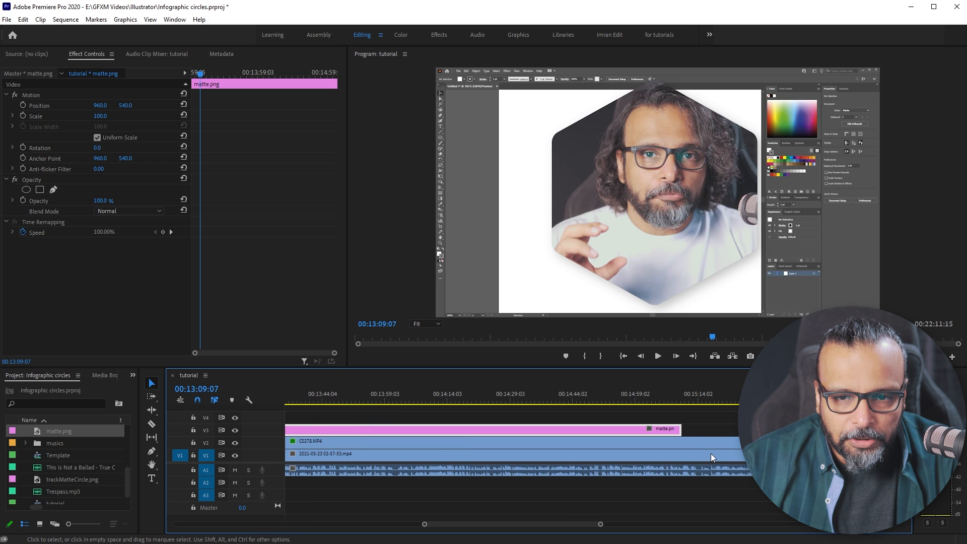
# - Remove the Drop Shadow and Track Matte Key effects from the C0278.MP4 clip beneath the matte
pyautogui.click(472, 446)
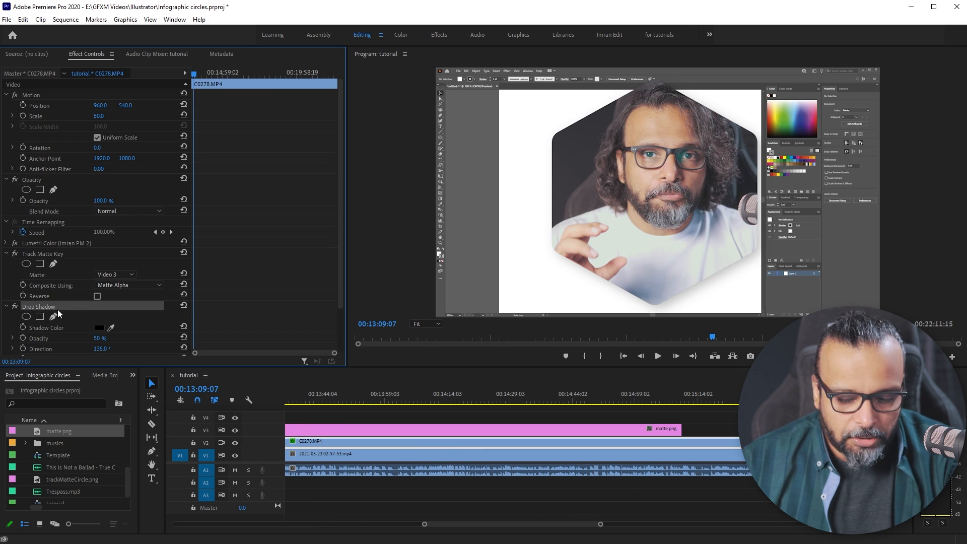
pyautogui.press('Delete')
pyautogui.click(50, 255)
pyautogui.press('Delete')
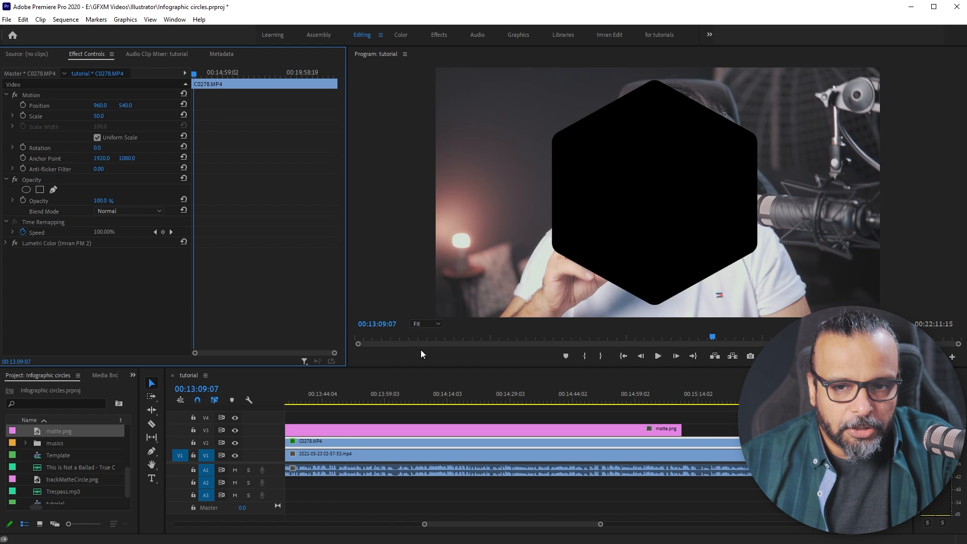
# - Extend the matte.png clip on V3 further so that it covers the C0278.MP4 footage below it
pyautogui.moveTo(680, 429); pyautogui.dragTo(740, 430)
pyautogui.scroll(-10, 596, 446)
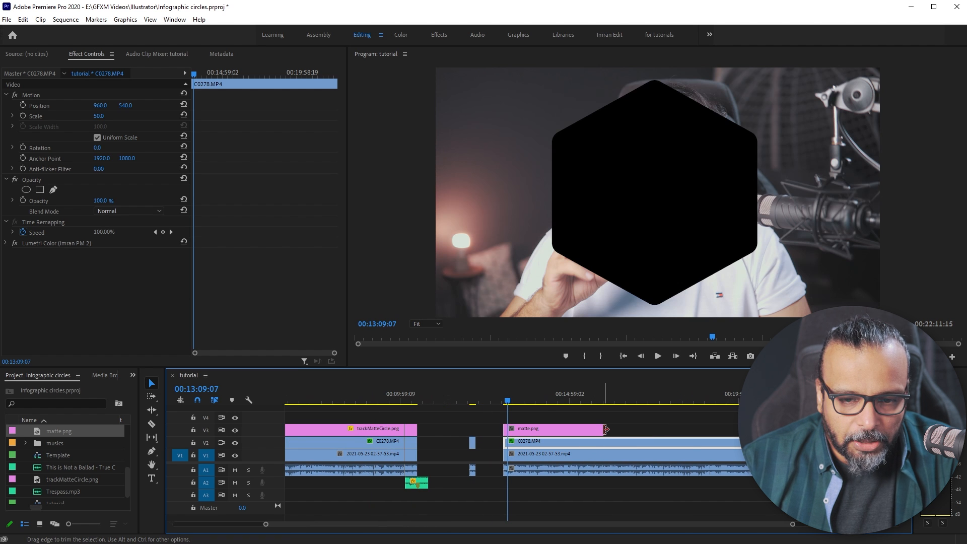
pyautogui.moveTo(599, 431); pyautogui.dragTo(739, 431)
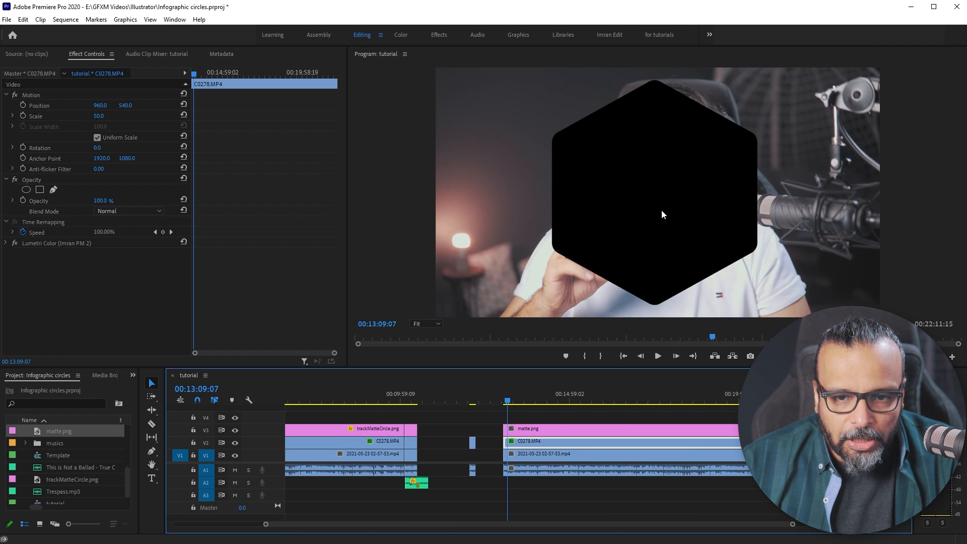
# - Set the scale of the matte.png clip to 107
pyautogui.click(644, 166)
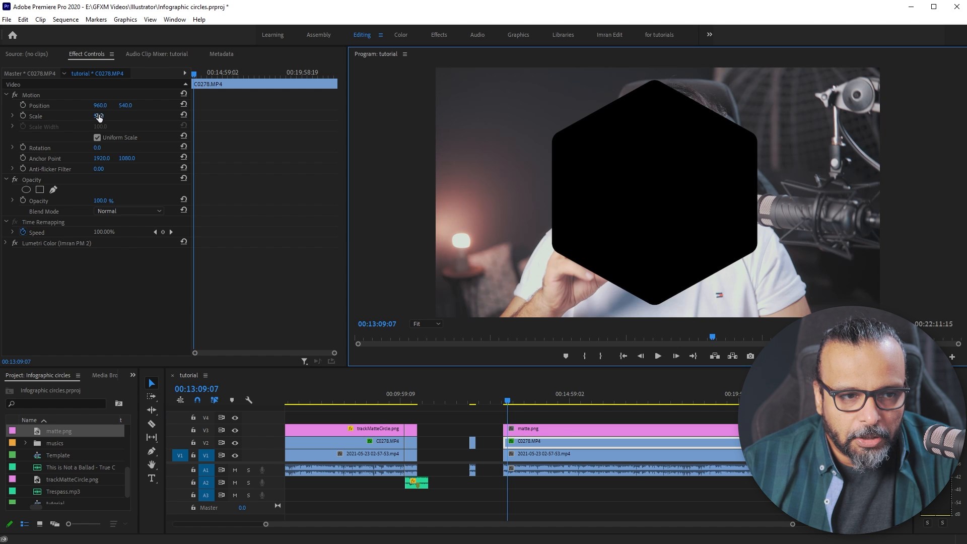
pyautogui.click(530, 432)
pyautogui.moveTo(101, 116); pyautogui.dragTo(103, 116)
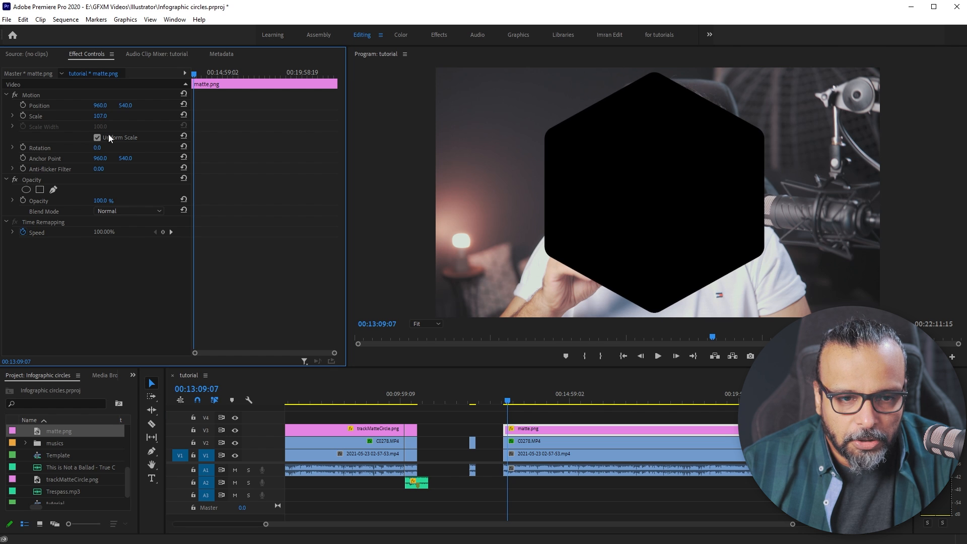
# - Hide and show the output of tracks V3, V2 and V1 to examine the matte, webcam and screen-recording layers
pyautogui.click(525, 442)
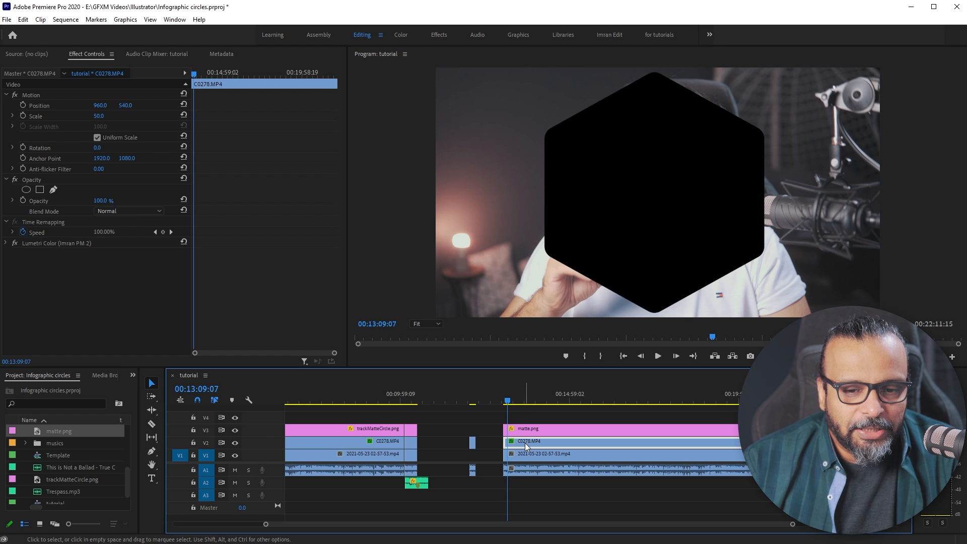
pyautogui.click(237, 431)
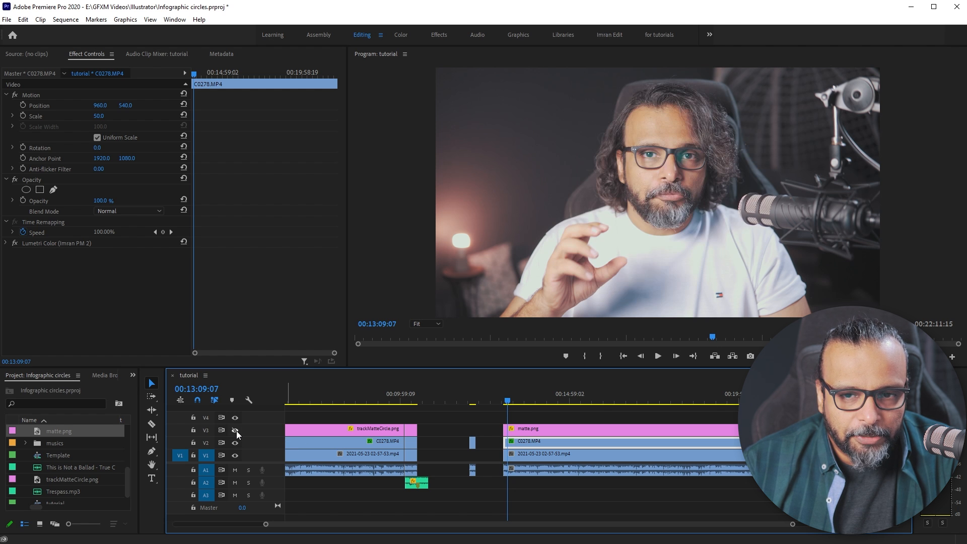
pyautogui.click(236, 430)
pyautogui.click(236, 431)
pyautogui.click(237, 431)
pyautogui.click(237, 430)
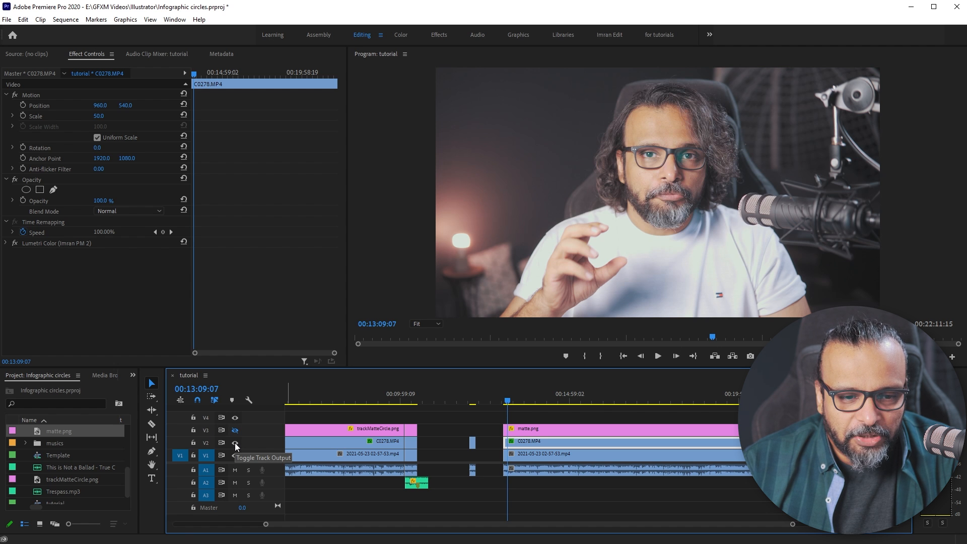
pyautogui.click(236, 445)
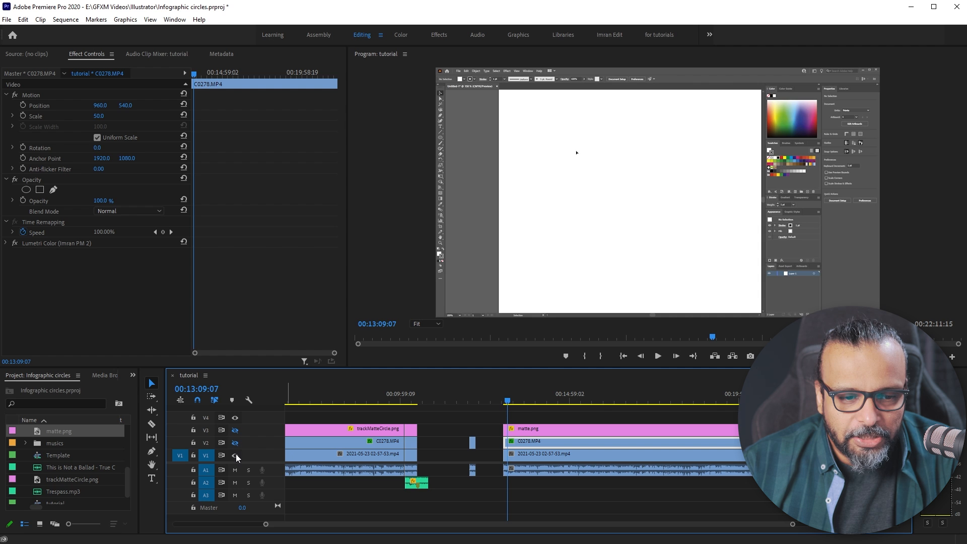
pyautogui.click(235, 455)
pyautogui.click(235, 455)
pyautogui.click(236, 443)
pyautogui.click(235, 431)
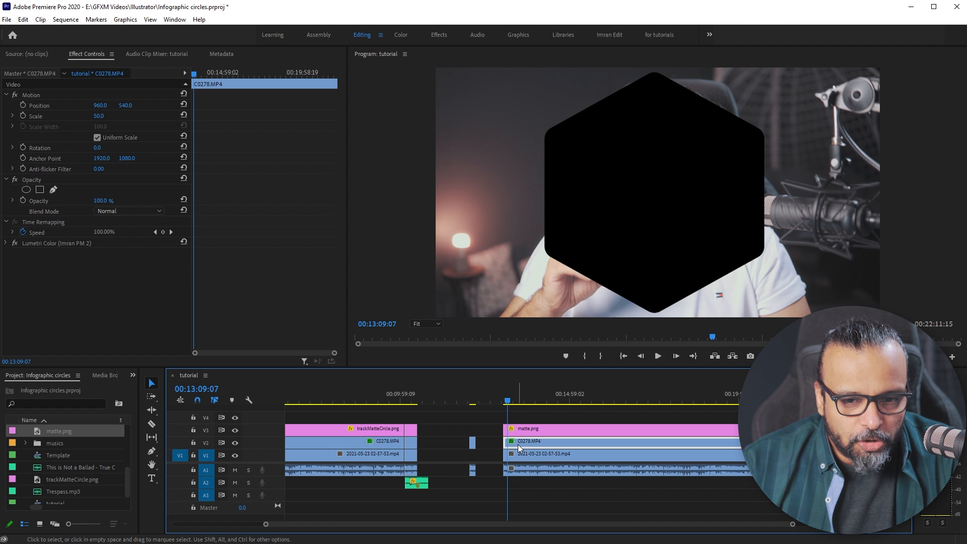
# - Find the Track Matte Key effect by searching for "track ma" and apply it to the C0278.MP4 clip on V2
pyautogui.moveTo(137, 421); pyautogui.dragTo(177, 406)
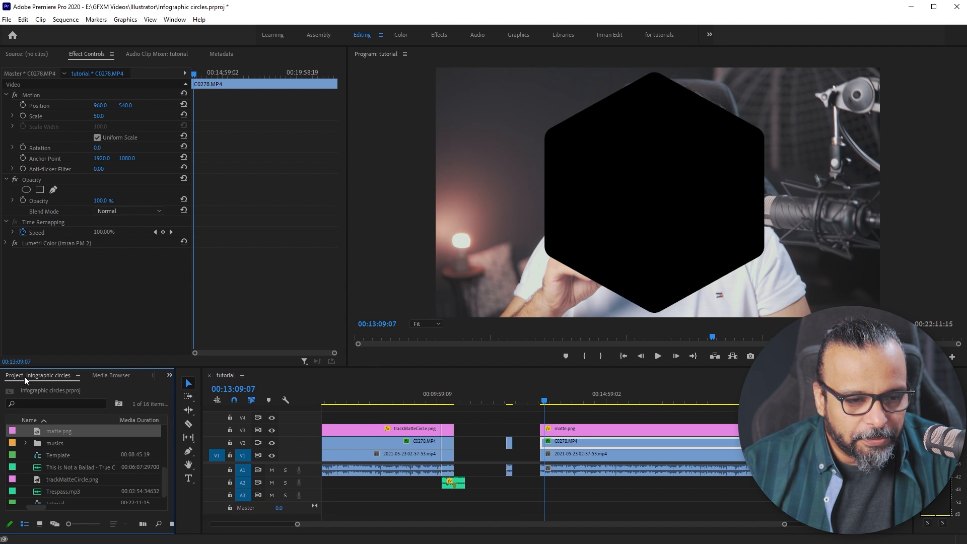
pyautogui.click(170, 377)
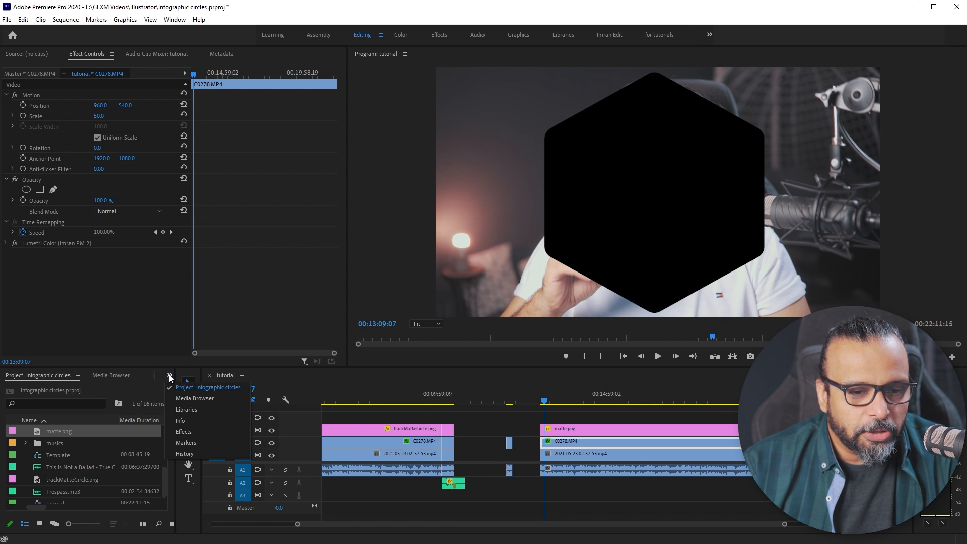
pyautogui.click(182, 432)
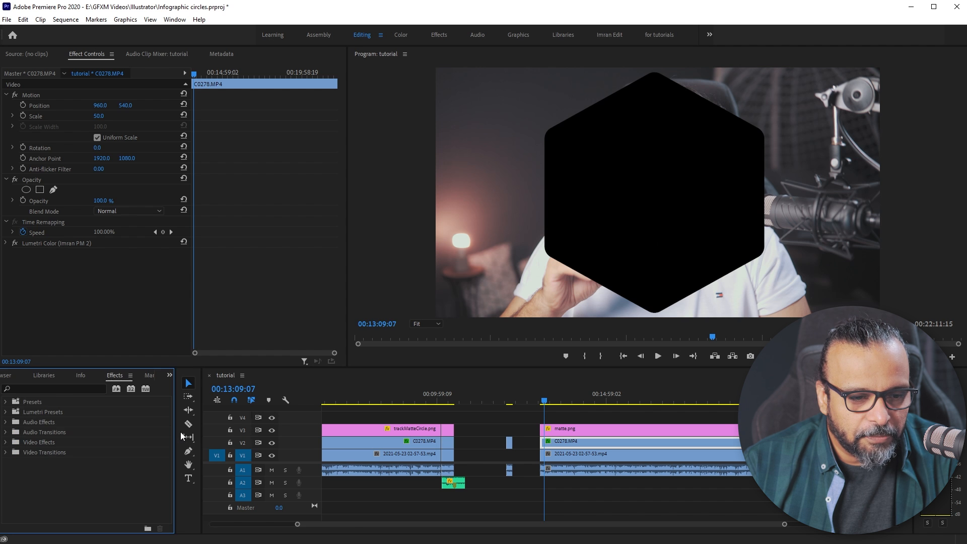
pyautogui.click(72, 389)
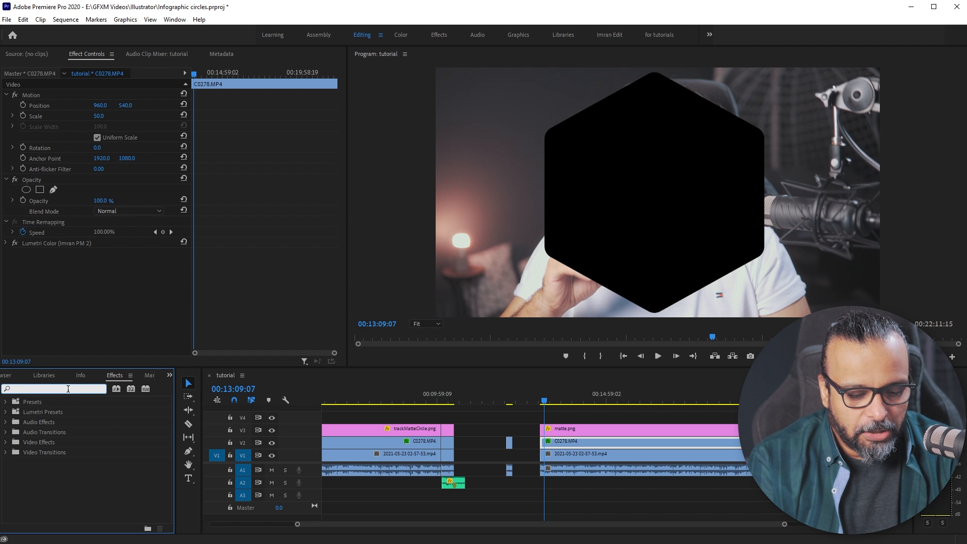
pyautogui.write('track ma')
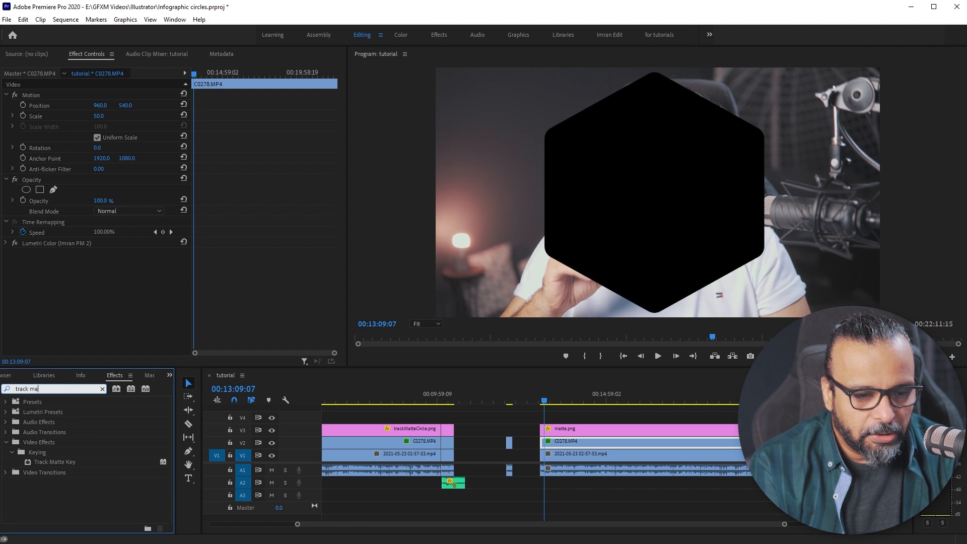
pyautogui.click(47, 463)
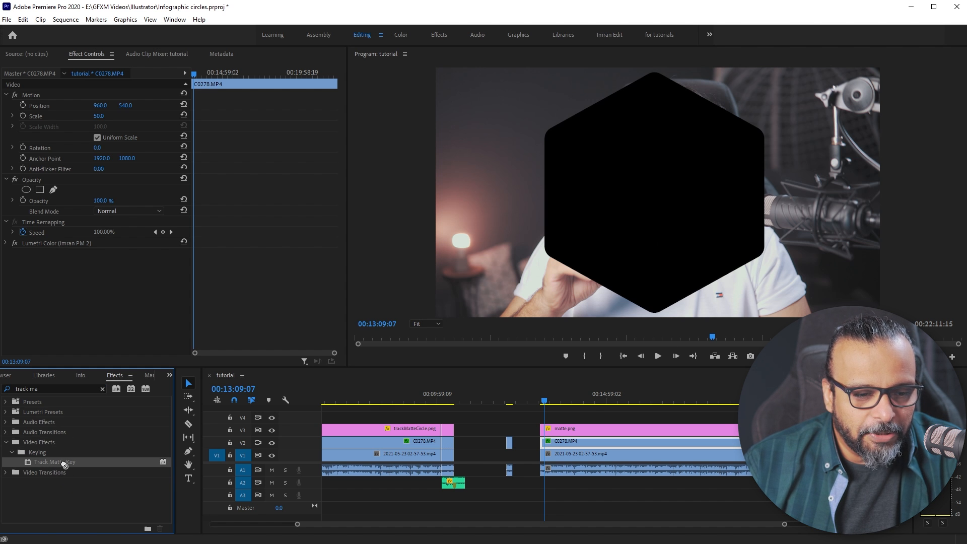
pyautogui.moveTo(64, 465); pyautogui.dragTo(560, 444)
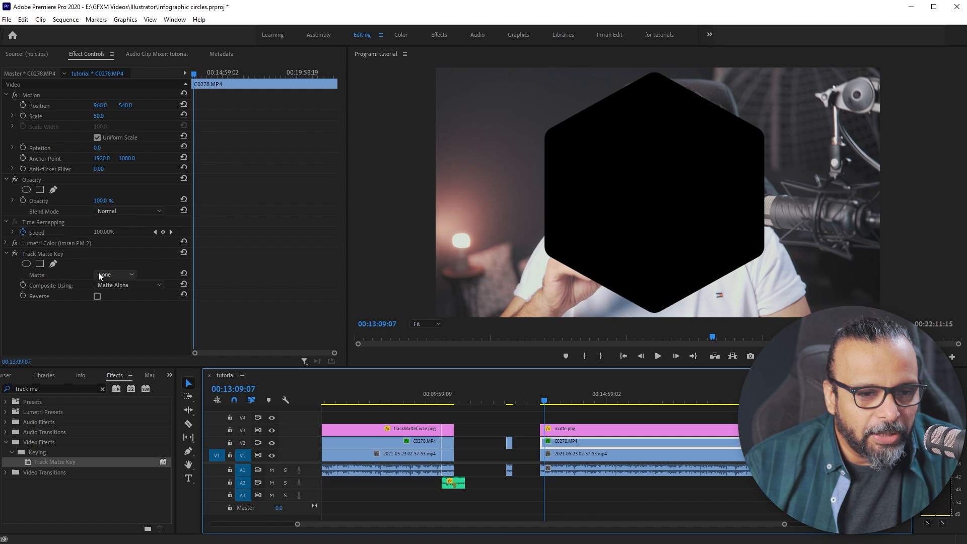
# - Check the blend modes of matte.png, leaving it at Normal, and set the Track Matte Key matte of C0278.MP4 to Video 3
pyautogui.click(115, 275)
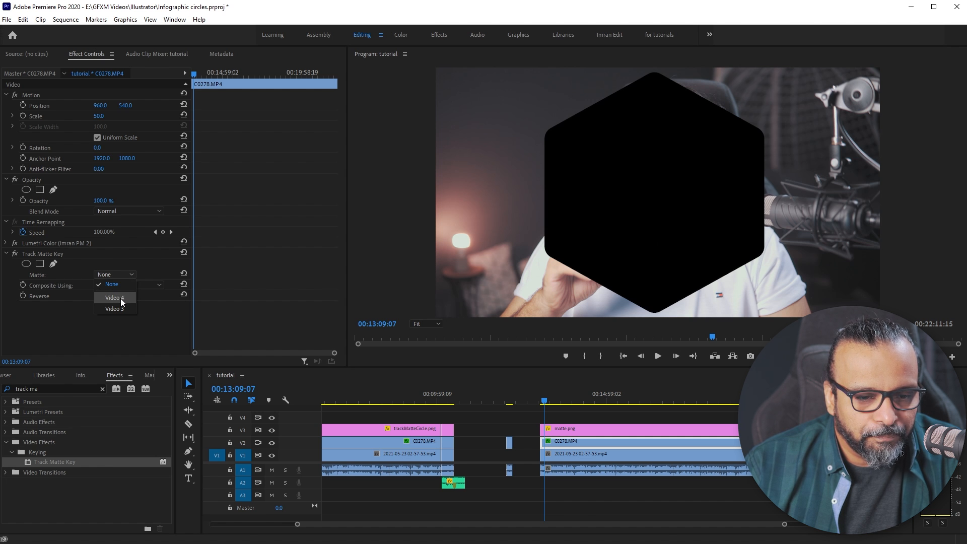
pyautogui.click(562, 434)
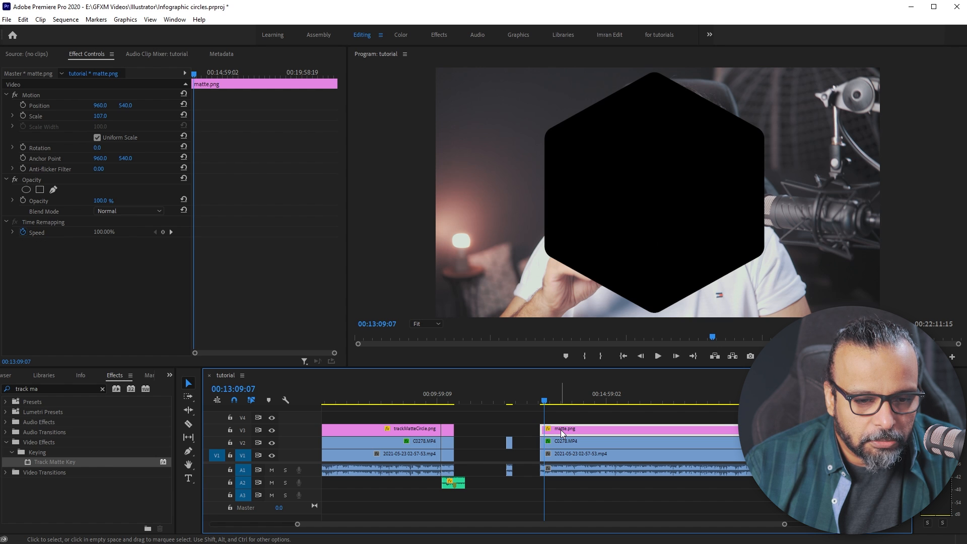
pyautogui.click(133, 211)
pyautogui.click(128, 235)
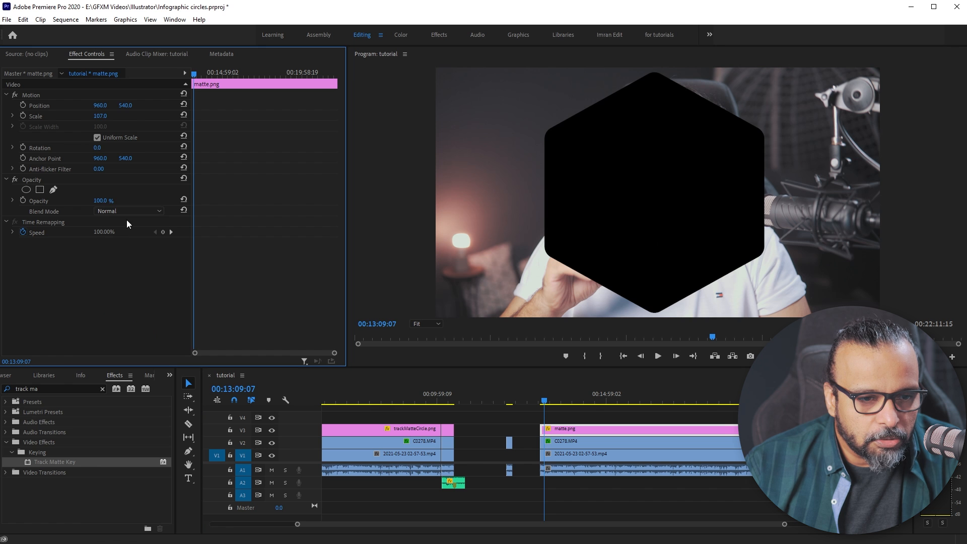
pyautogui.click(564, 443)
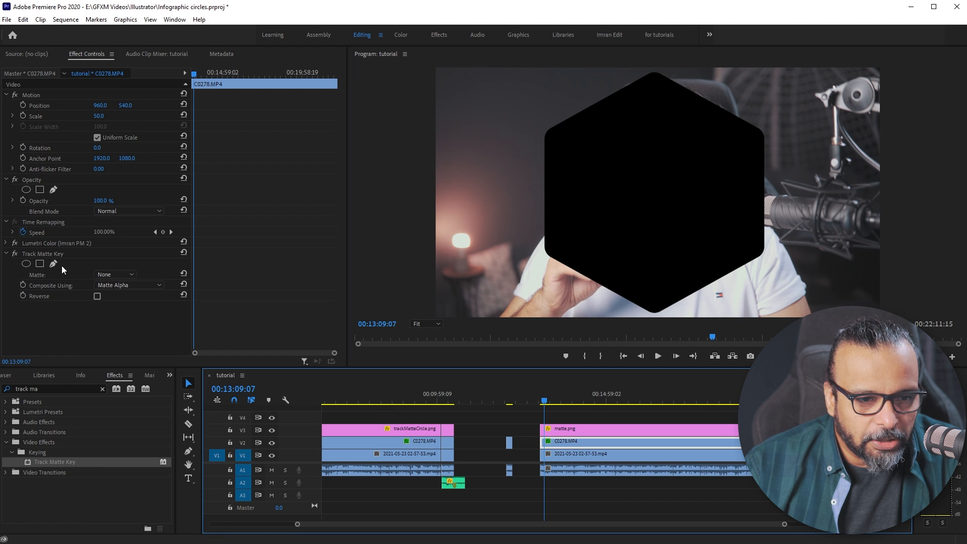
pyautogui.click(126, 277)
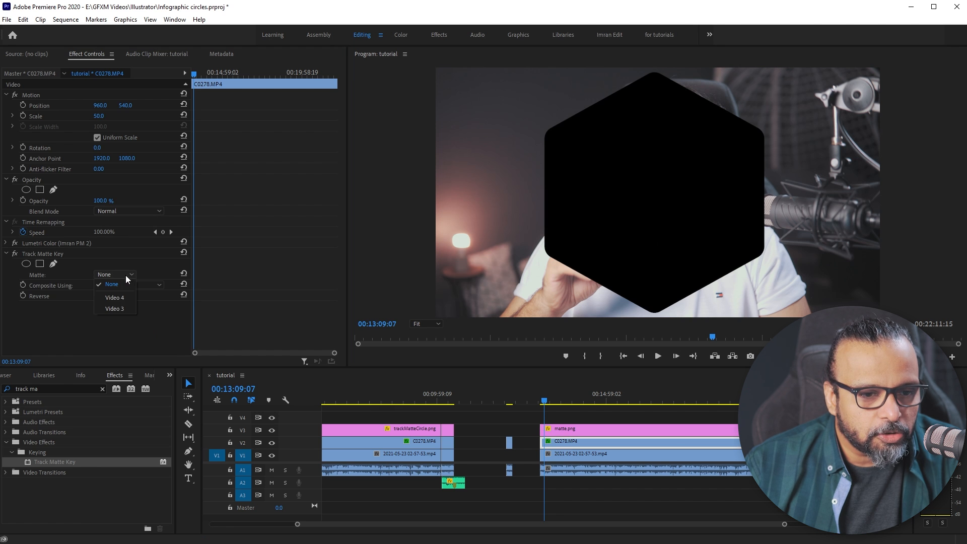
pyautogui.click(120, 308)
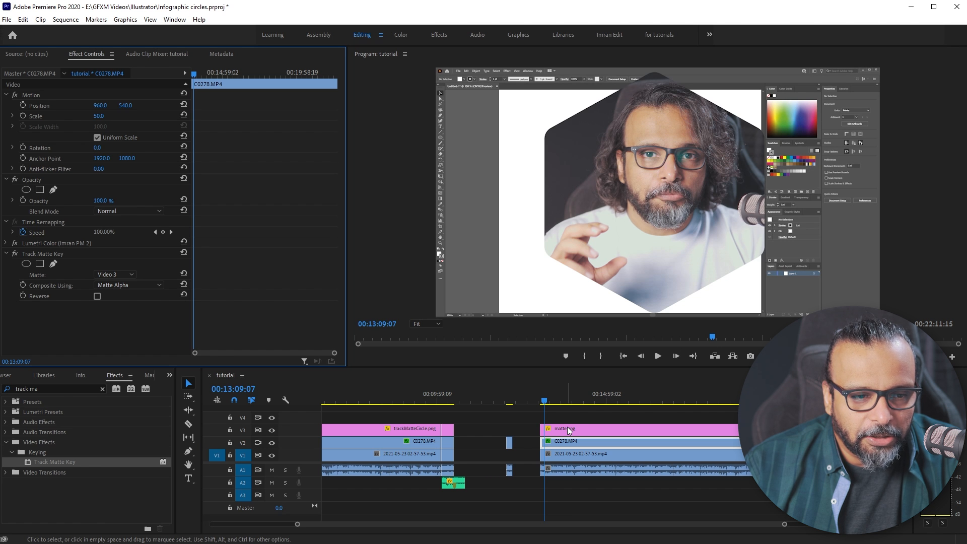
# - Try compositing the Track Matte Key with Matte Luma at 00:13:37:06 and return it to Matte Alpha
pyautogui.moveTo(547, 402); pyautogui.dragTo(563, 402)
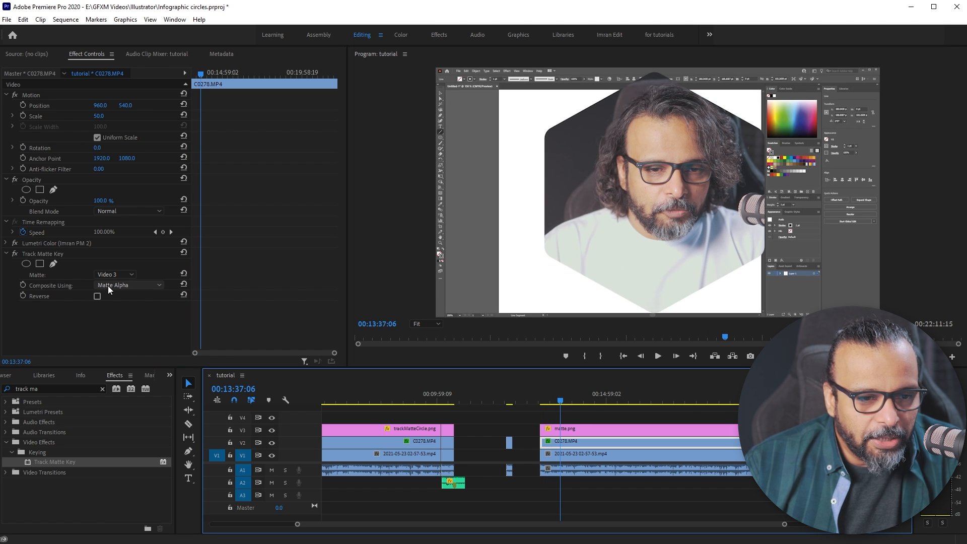
pyautogui.click(142, 286)
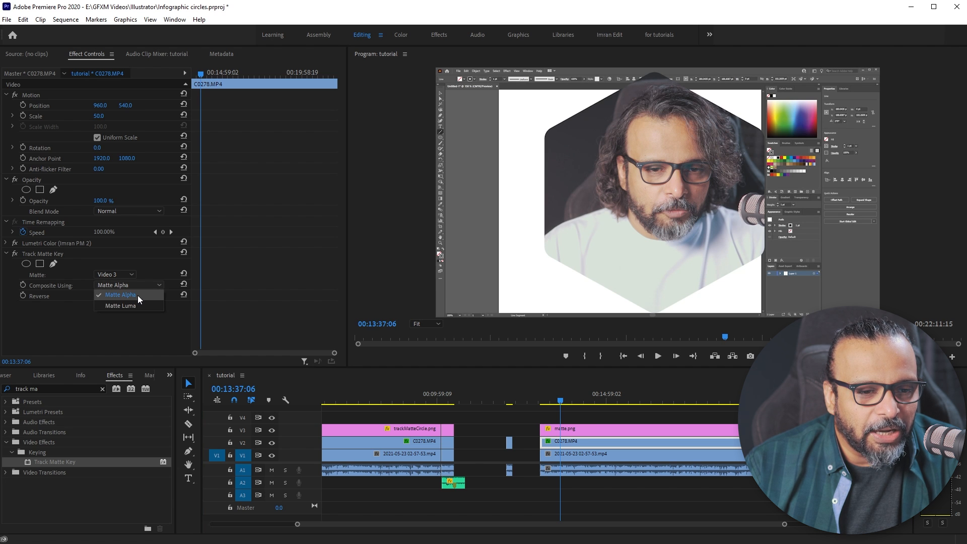
pyautogui.click(138, 306)
pyautogui.click(140, 286)
pyautogui.click(138, 297)
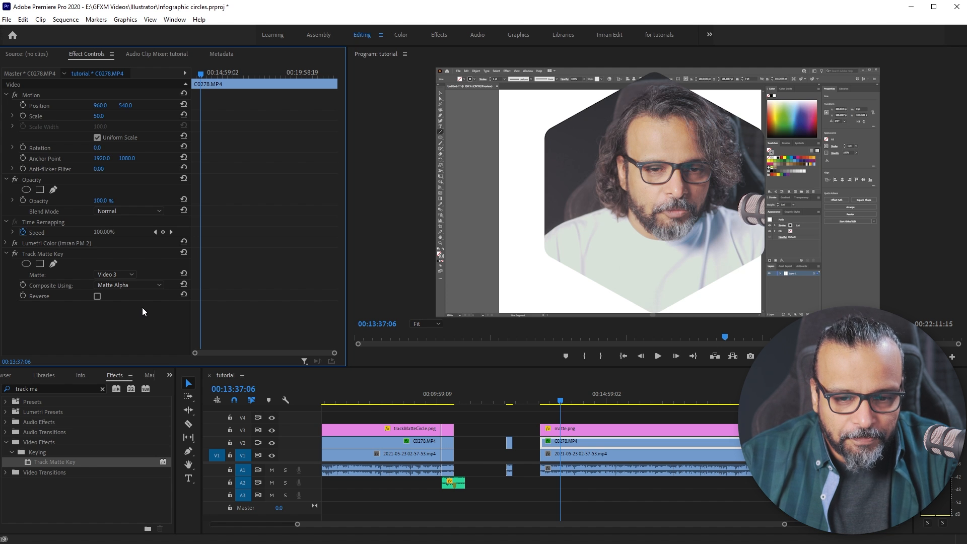
# - Reduce the scale of matte.png on V3 to 100, checking the webcam framing around 00:13:20:07
pyautogui.moveTo(559, 403); pyautogui.dragTo(552, 403)
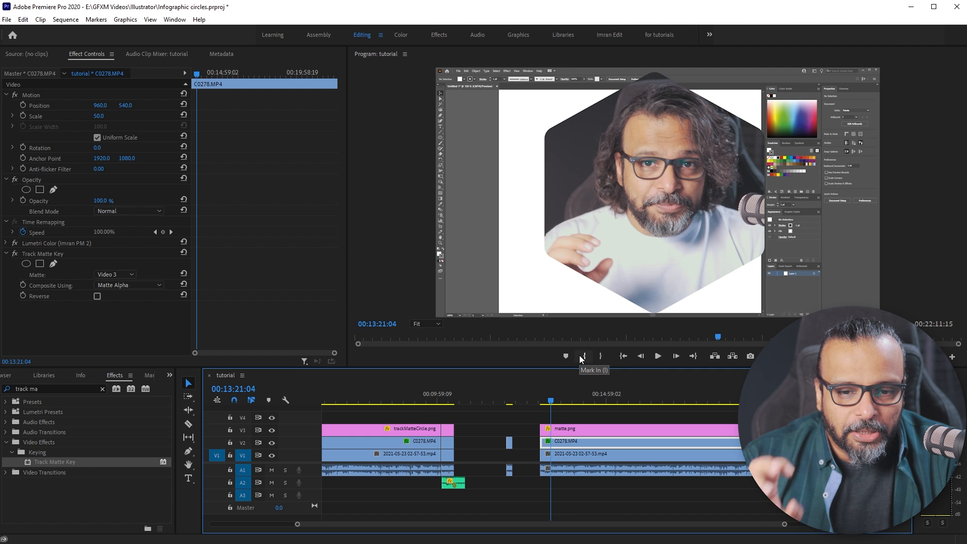
pyautogui.click(551, 403)
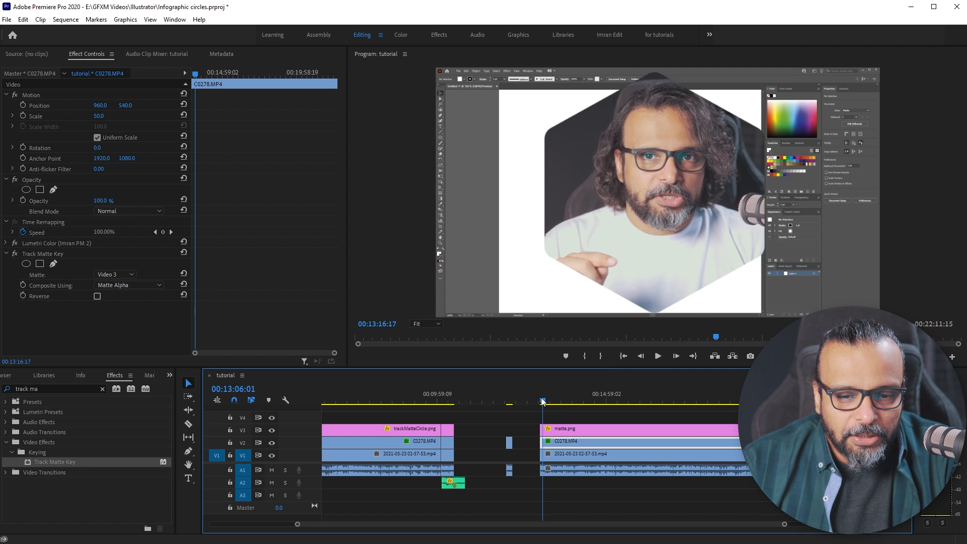
pyautogui.click(557, 435)
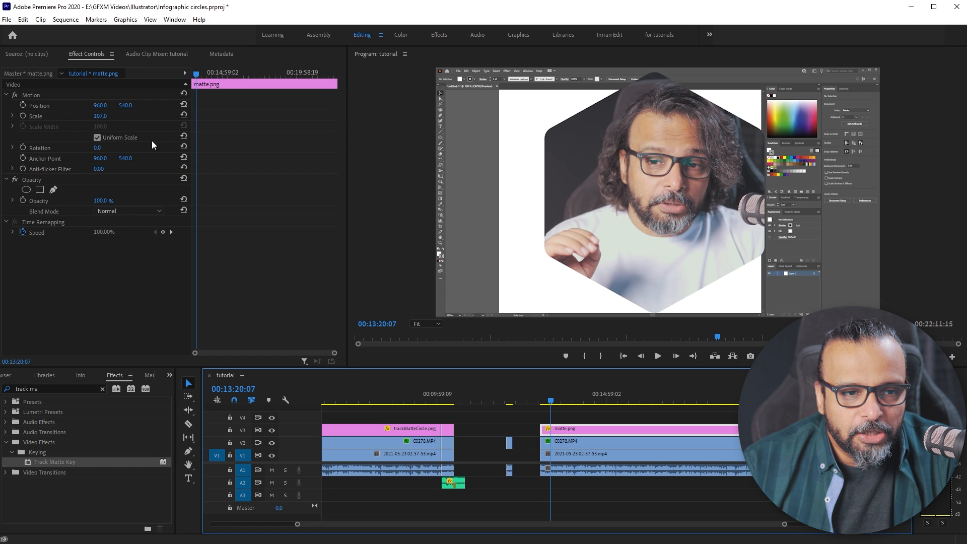
pyautogui.moveTo(100, 116)
pyautogui.mouseDown()
pyautogui.moveTo(77, 115)
pyautogui.moveTo(98, 116)
pyautogui.mouseUp()
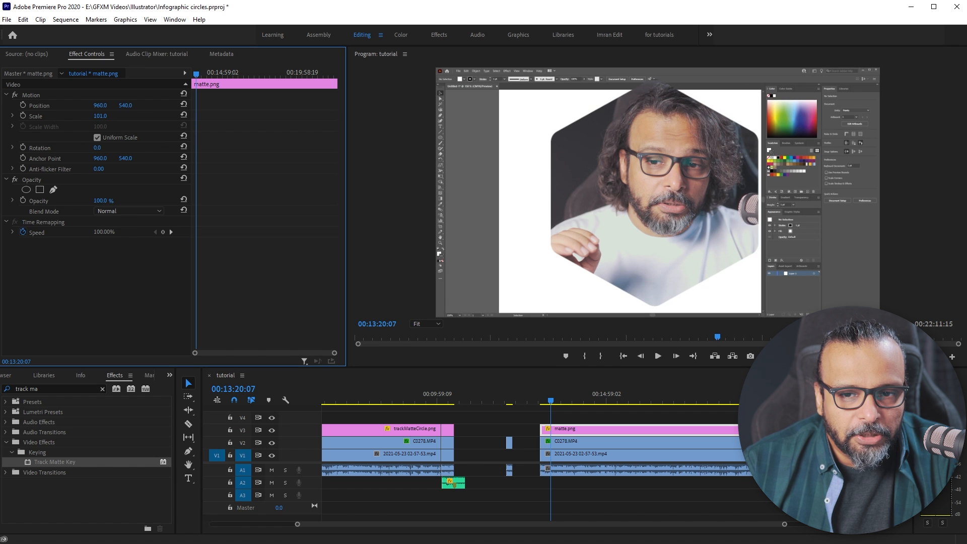
# - Scale the C0278.MP4 clip on V2 to 27 and move it to position 314, 786
pyautogui.click(563, 443)
pyautogui.moveTo(100, 117); pyautogui.dragTo(248, 105)
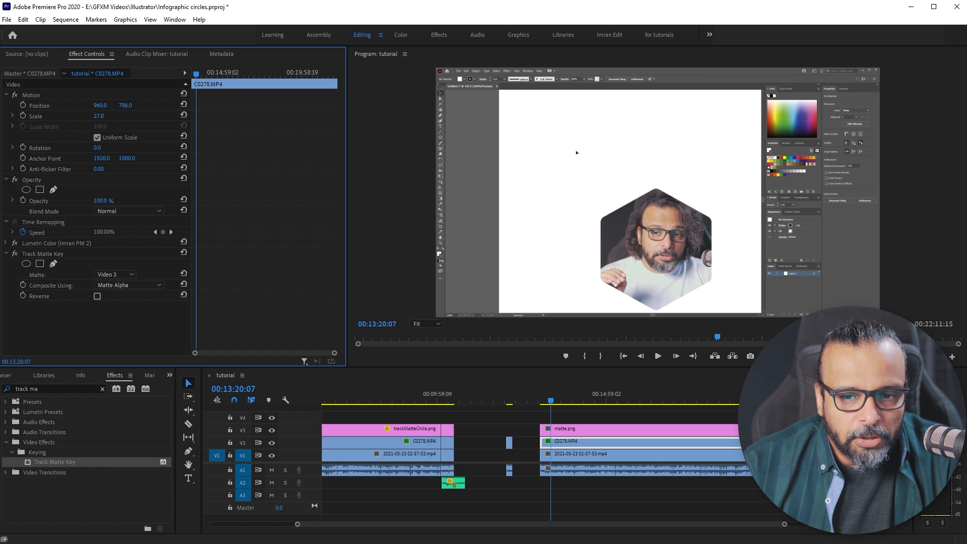
pyautogui.moveTo(104, 105); pyautogui.dragTo(0, 105)
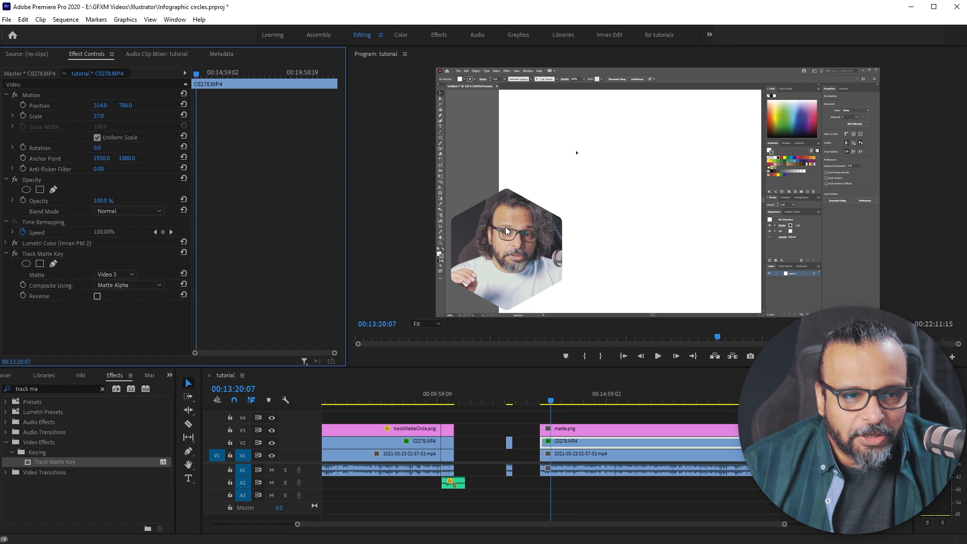
# - Reposition the hexagon matte.png to 1016, 483 so it frames the speaker, and play a short preview from 00:13:08:17
pyautogui.click(557, 430)
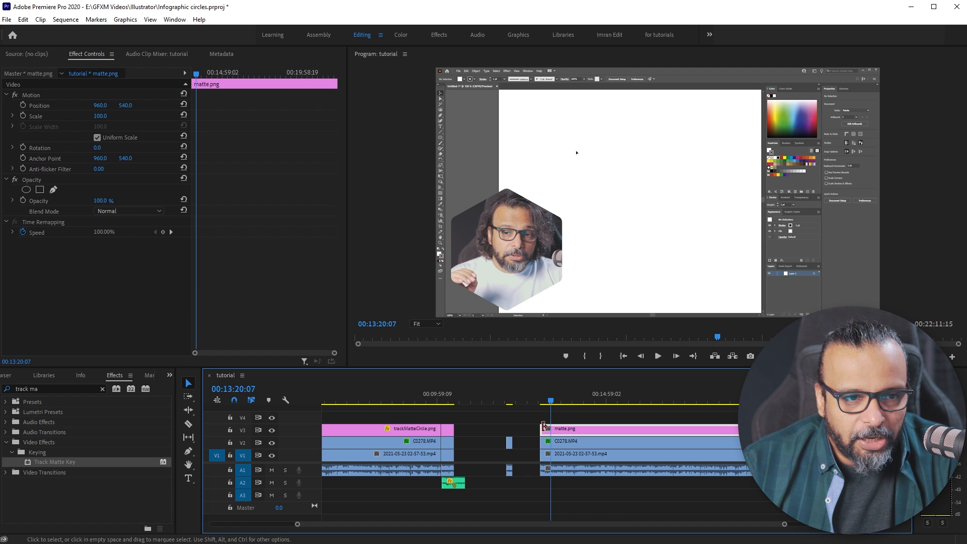
pyautogui.click(104, 116)
pyautogui.moveTo(100, 106)
pyautogui.mouseDown()
pyautogui.moveTo(140, 106)
pyautogui.moveTo(95, 106)
pyautogui.mouseUp()
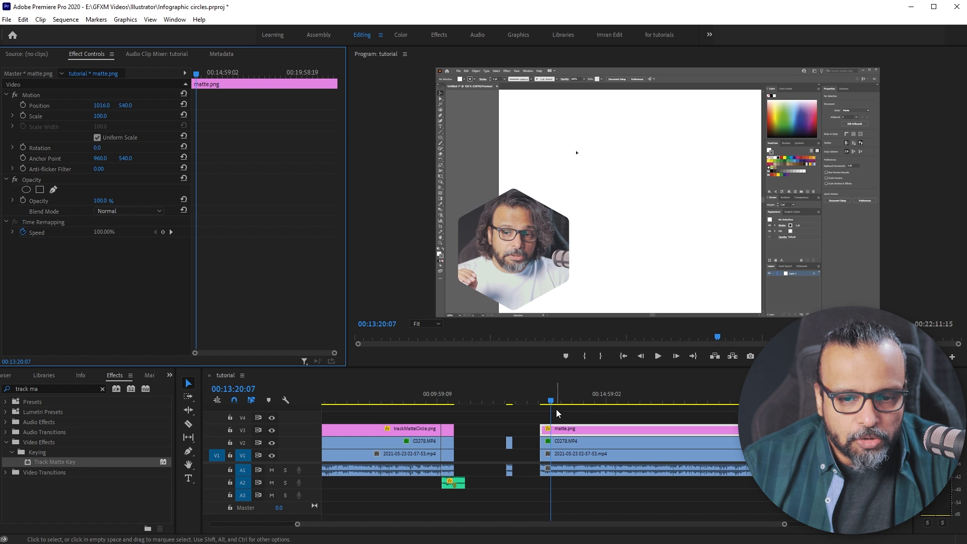
pyautogui.moveTo(550, 402); pyautogui.dragTo(544, 404)
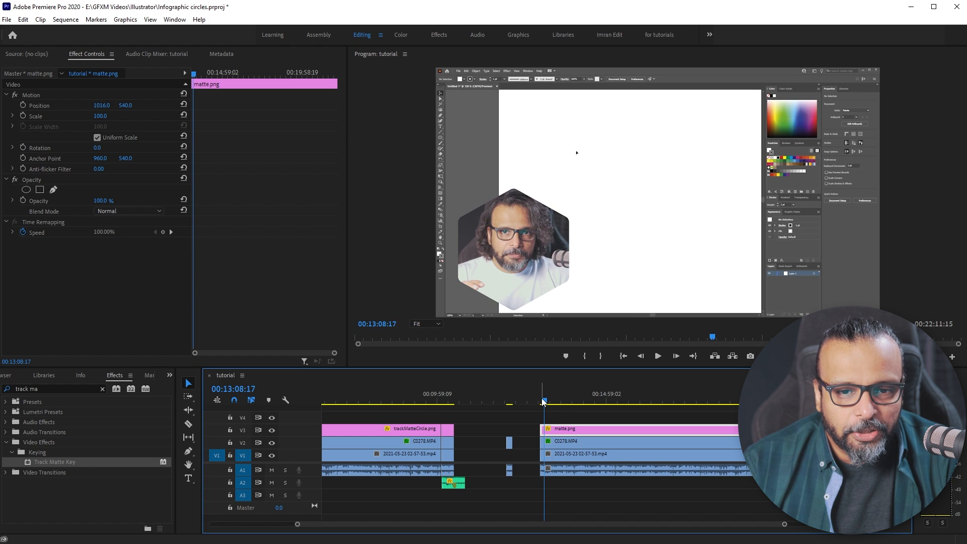
pyautogui.moveTo(125, 105); pyautogui.dragTo(97, 105)
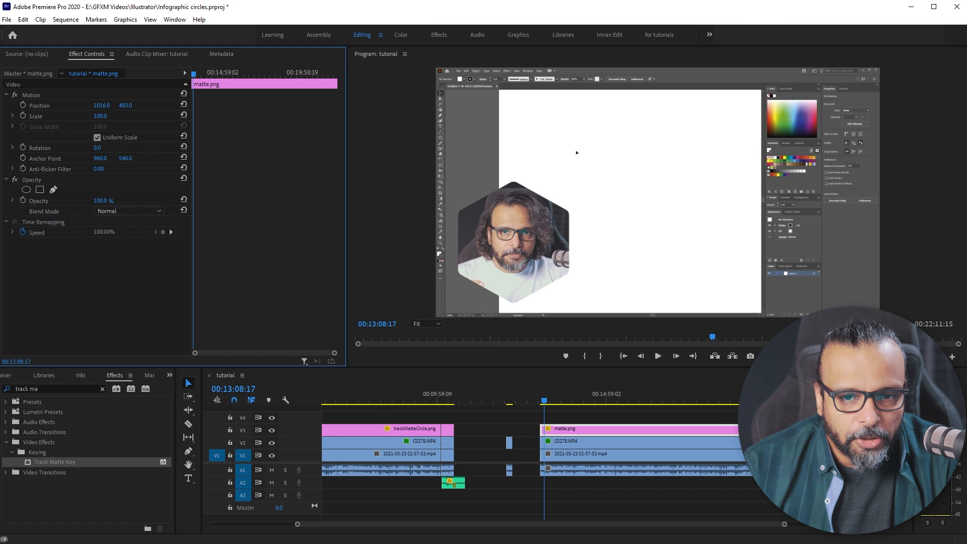
pyautogui.press('space')
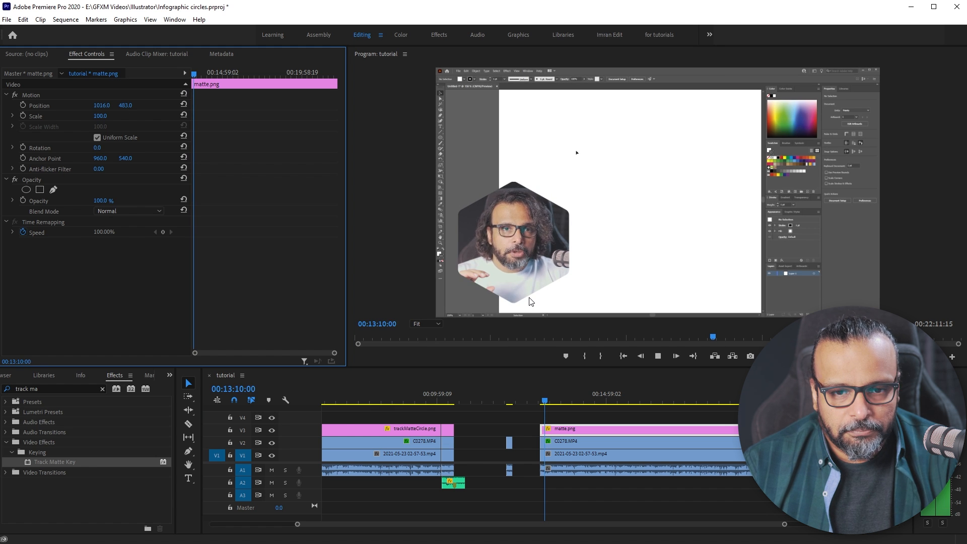
pyautogui.press('space')
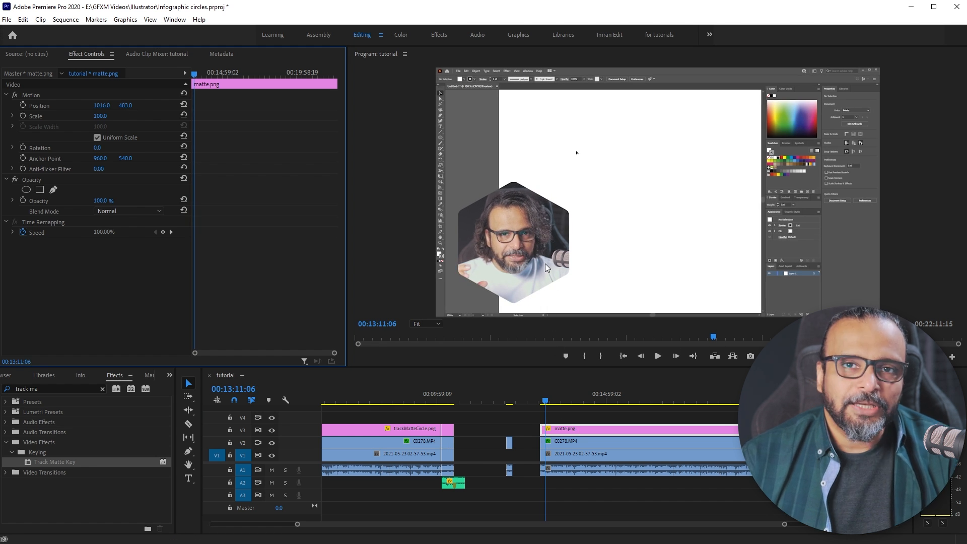
# - Find the Drop Shadow effect by searching for "drop" and apply it to C0278.MP4 after the Track Matte Key
pyautogui.click(56, 388)
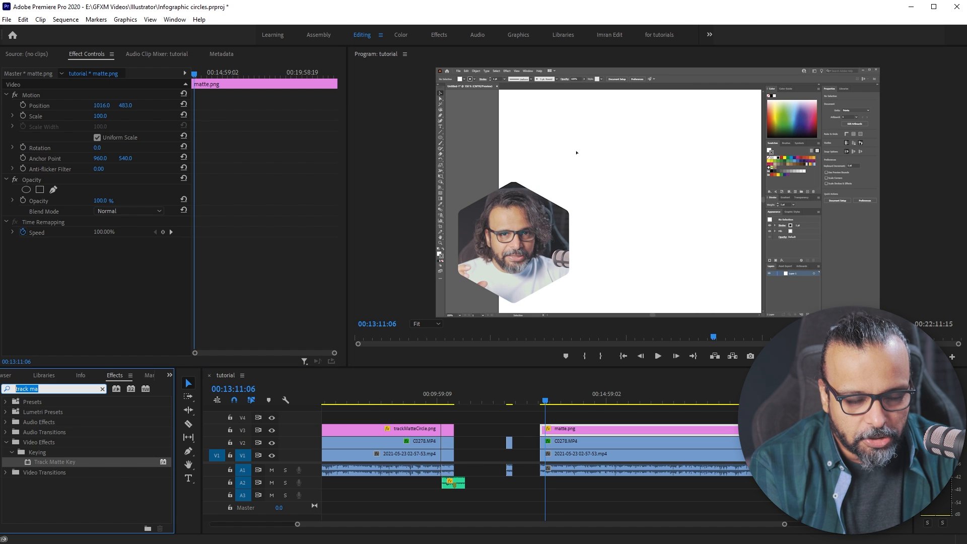
pyautogui.write('drop')
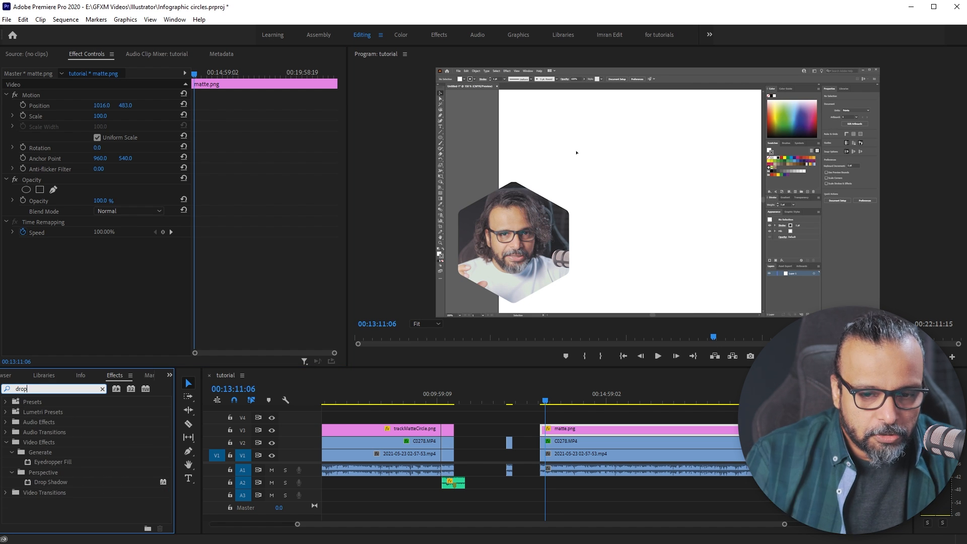
pyautogui.click(576, 444)
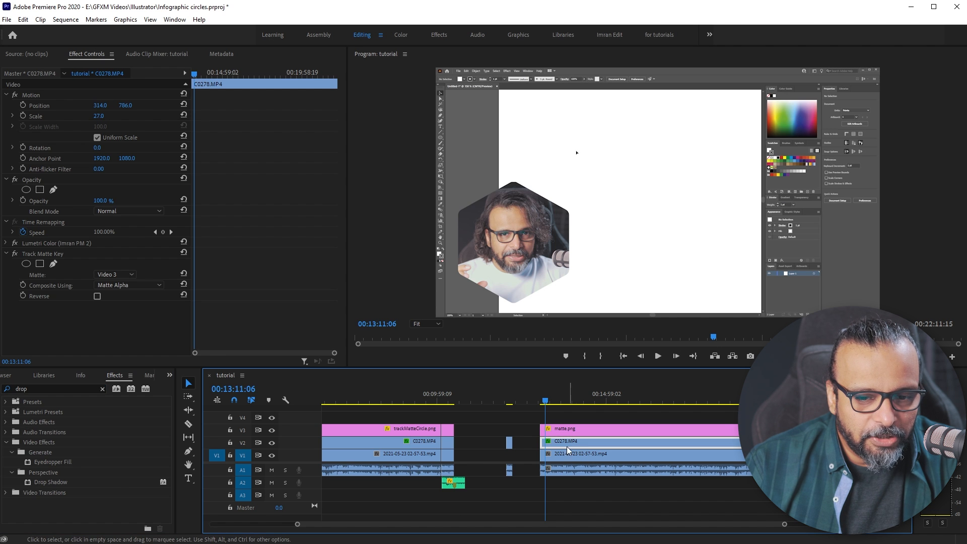
pyautogui.moveTo(48, 486); pyautogui.dragTo(100, 323)
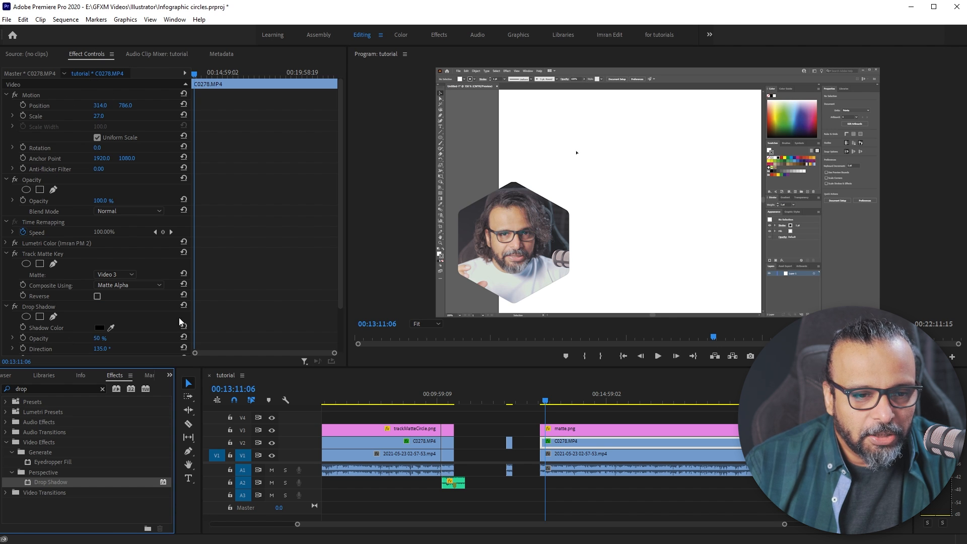
pyautogui.click(564, 441)
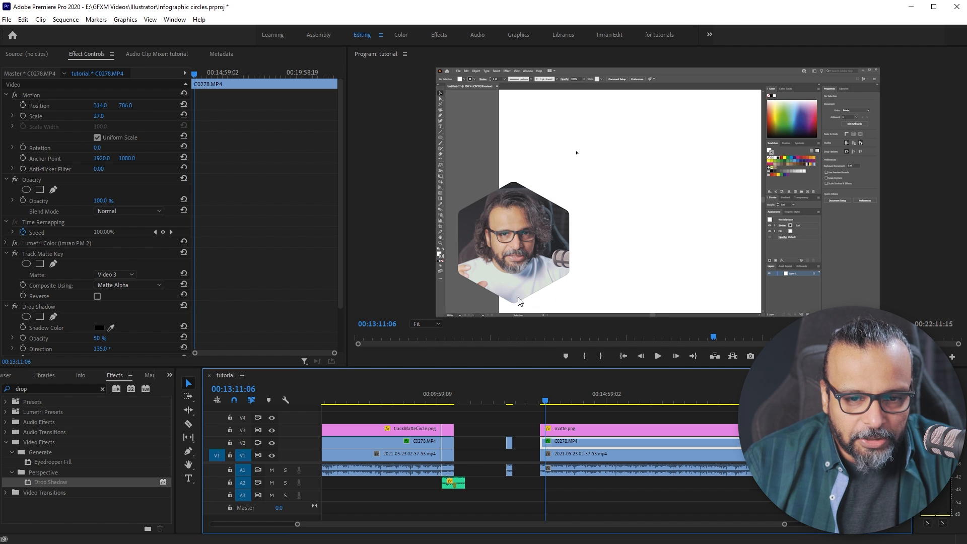
# - Set the Drop Shadow distance to 46 and softness to 118 at 100% preview, and compare the result with the effect off and on
pyautogui.click(432, 325)
pyautogui.click(427, 392)
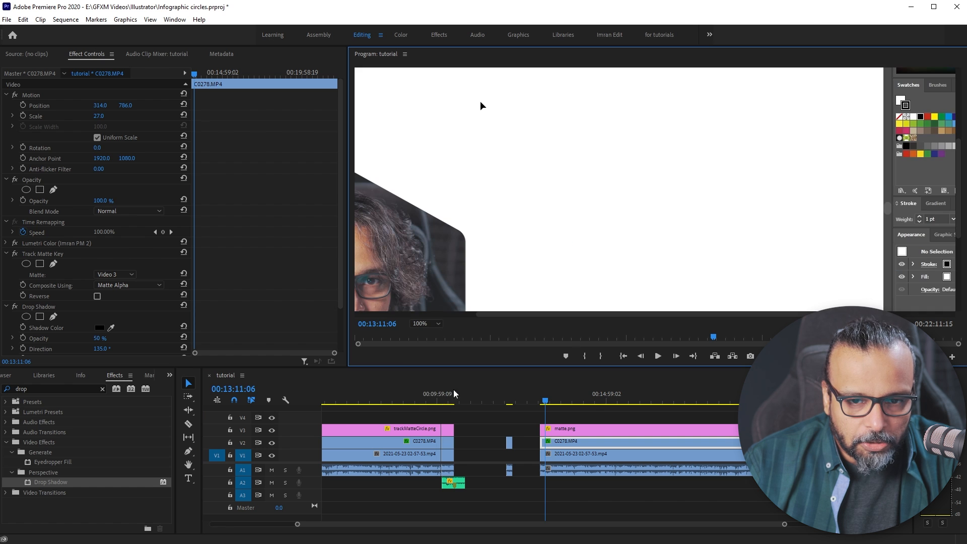
pyautogui.scroll(-3, 480, 100)
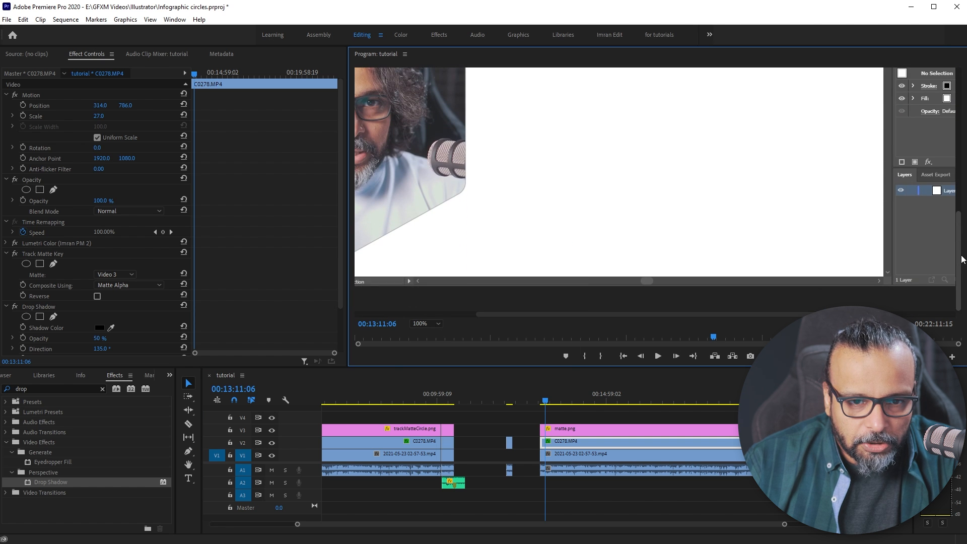
pyautogui.moveTo(637, 316); pyautogui.dragTo(532, 312)
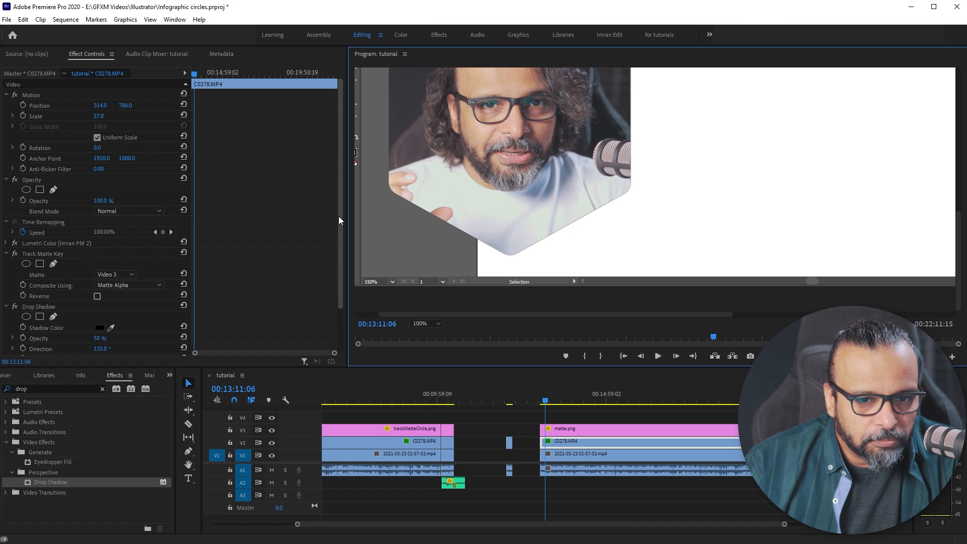
pyautogui.moveTo(338, 216); pyautogui.dragTo(338, 280)
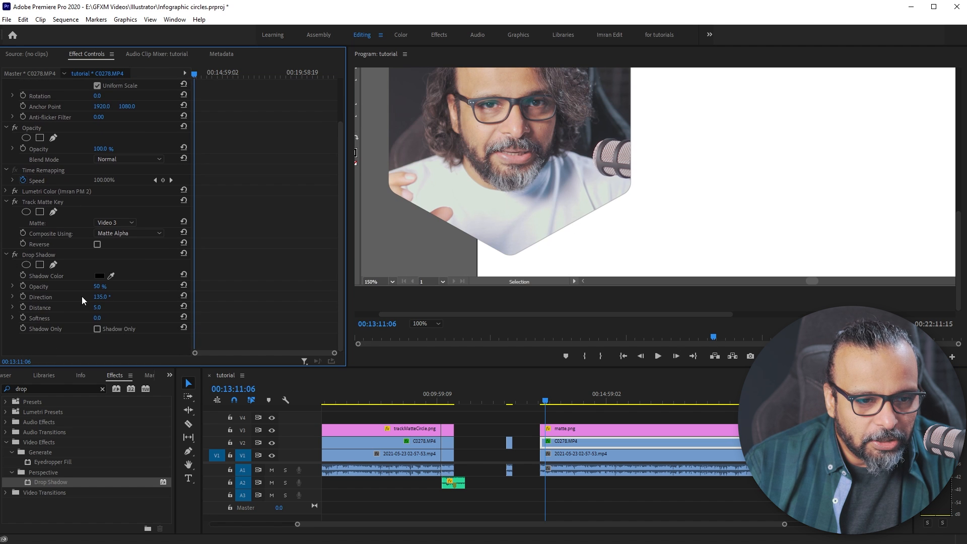
pyautogui.moveTo(97, 309)
pyautogui.mouseDown()
pyautogui.moveTo(116, 309)
pyautogui.moveTo(113, 318)
pyautogui.mouseUp()
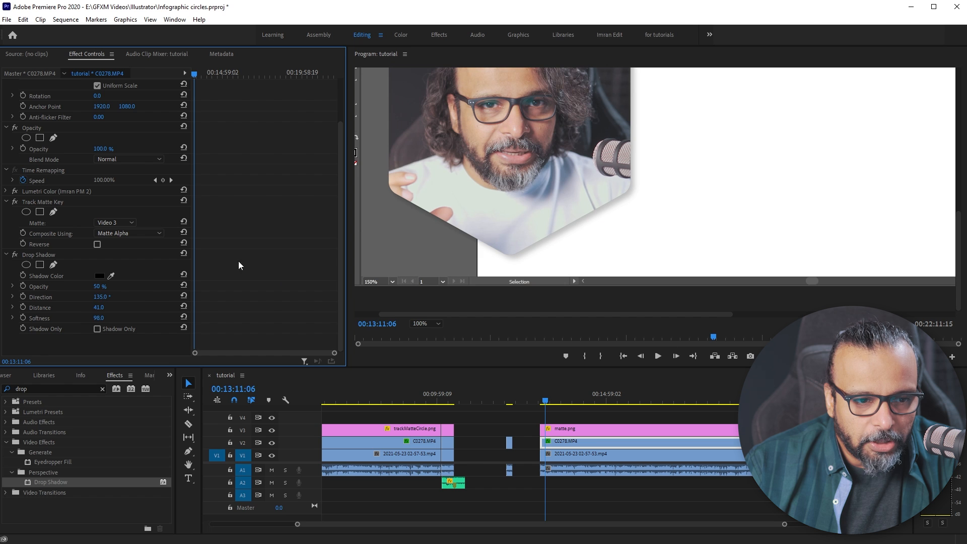
pyautogui.moveTo(99, 307); pyautogui.dragTo(109, 318)
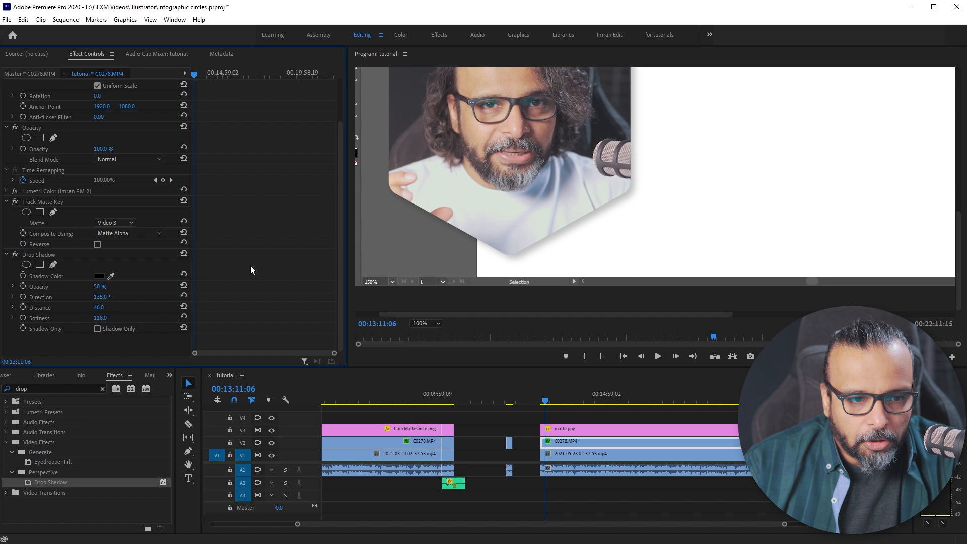
pyautogui.click(15, 255)
pyautogui.click(15, 255)
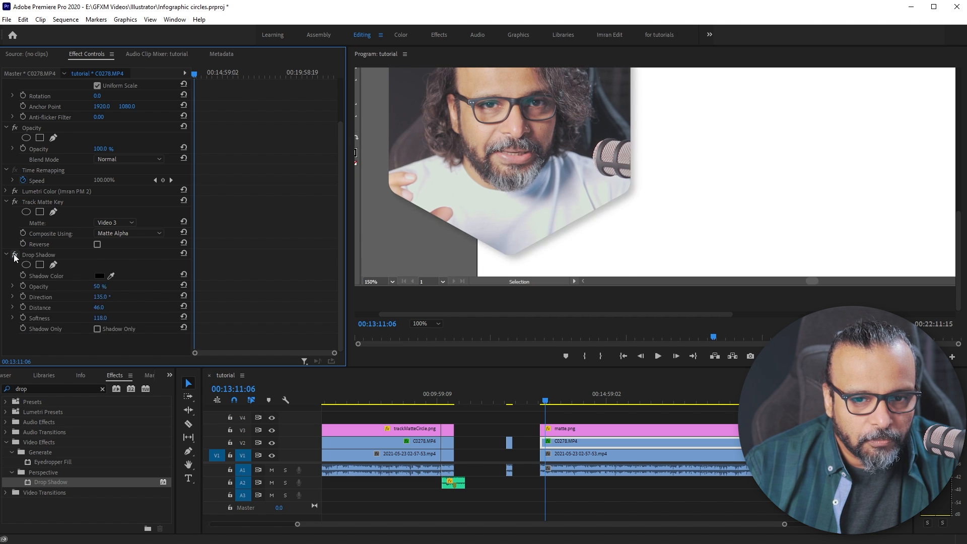
# - Set the vertical position of matte.png to 492 so the hexagon's upper corner stays within the webcam image
pyautogui.moveTo(958, 256); pyautogui.dragTo(954, 217)
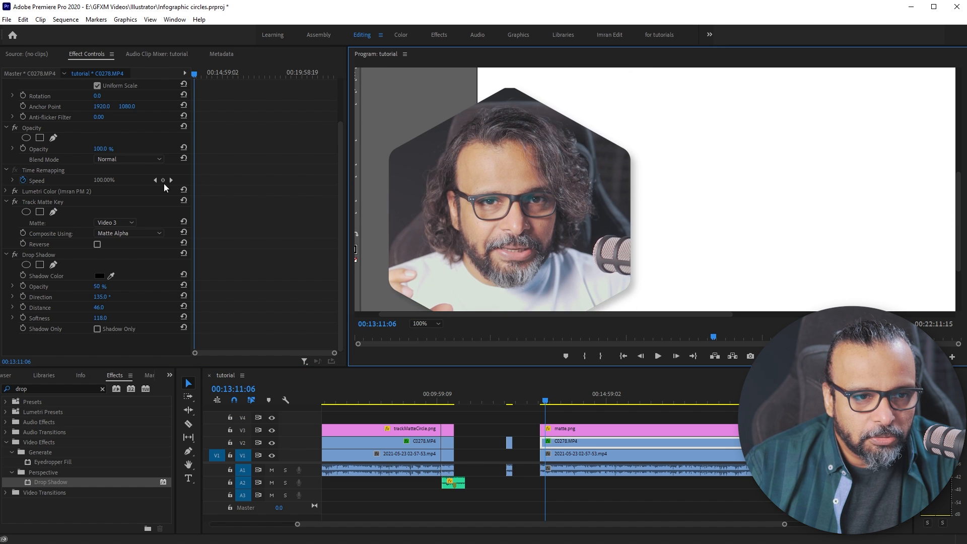
pyautogui.click(571, 430)
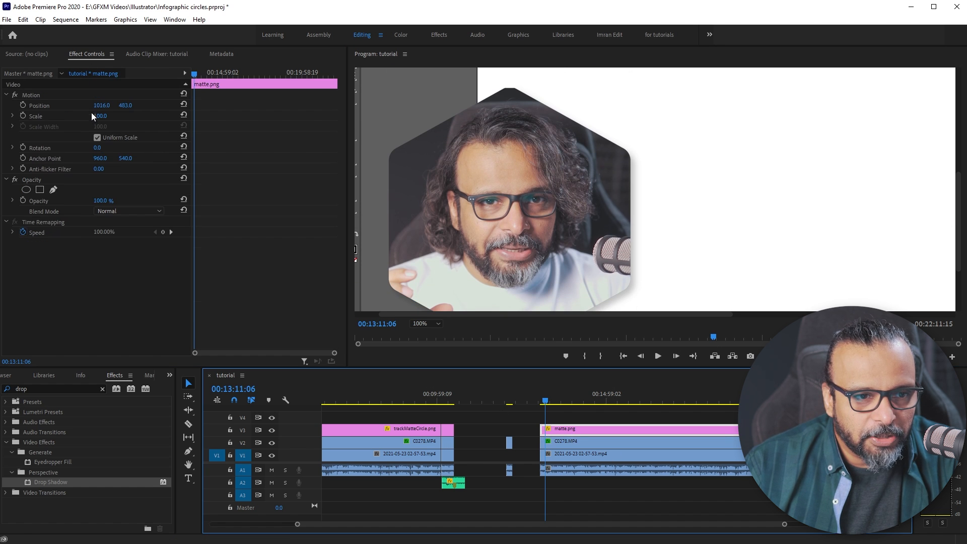
pyautogui.click(125, 105)
pyautogui.moveTo(125, 106); pyautogui.dragTo(130, 106)
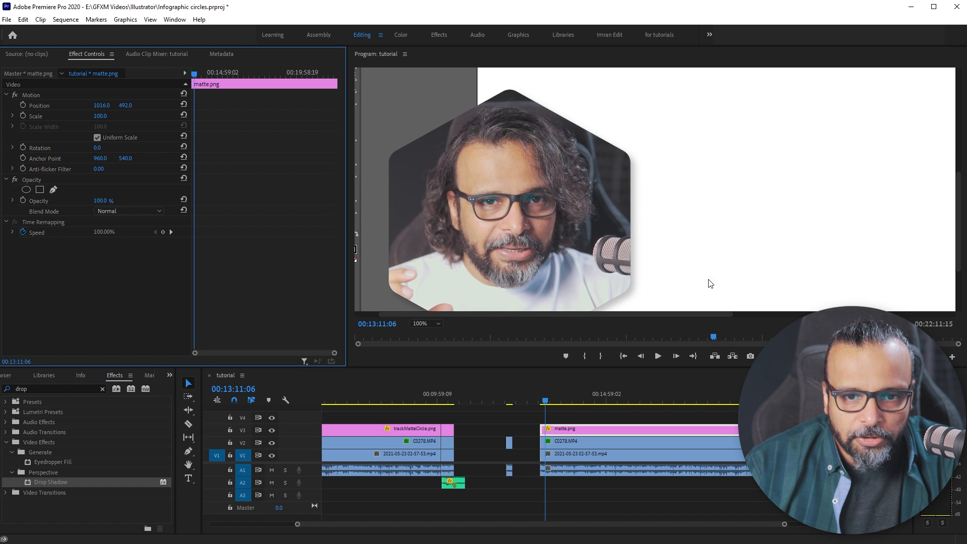
# - Reduce the scale of C0278.MP4 to 20 and fit the whole frame in the program preview
pyautogui.click(558, 441)
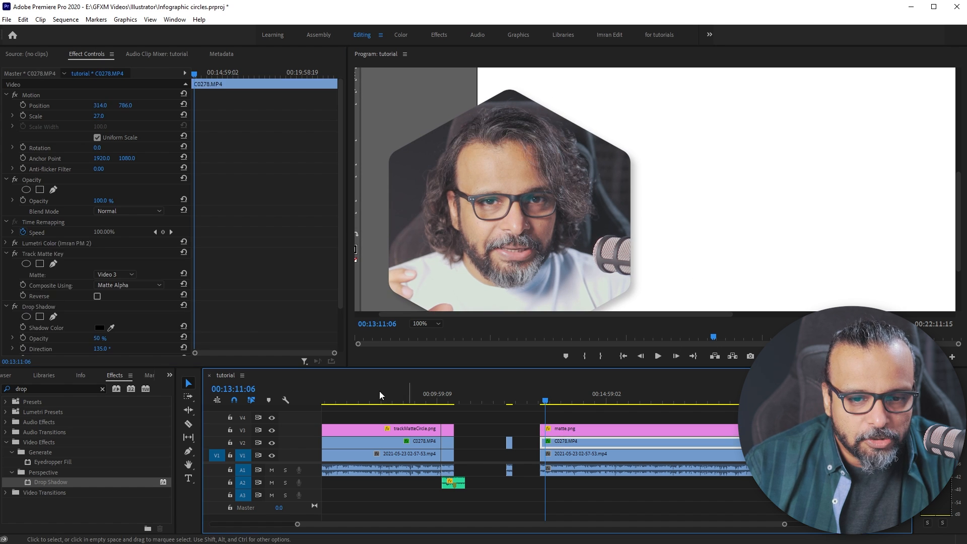
pyautogui.moveTo(99, 116); pyautogui.dragTo(95, 116)
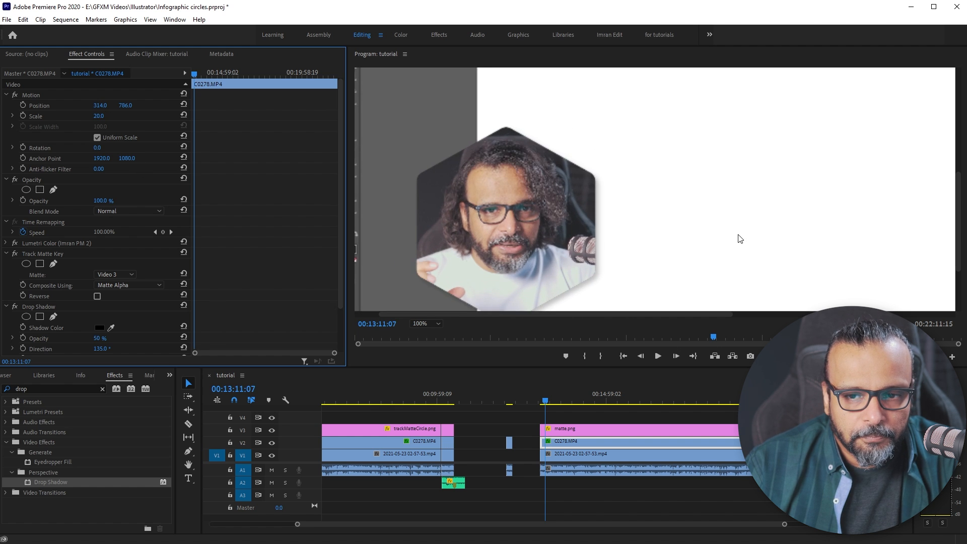
pyautogui.click(425, 324)
pyautogui.click(424, 334)
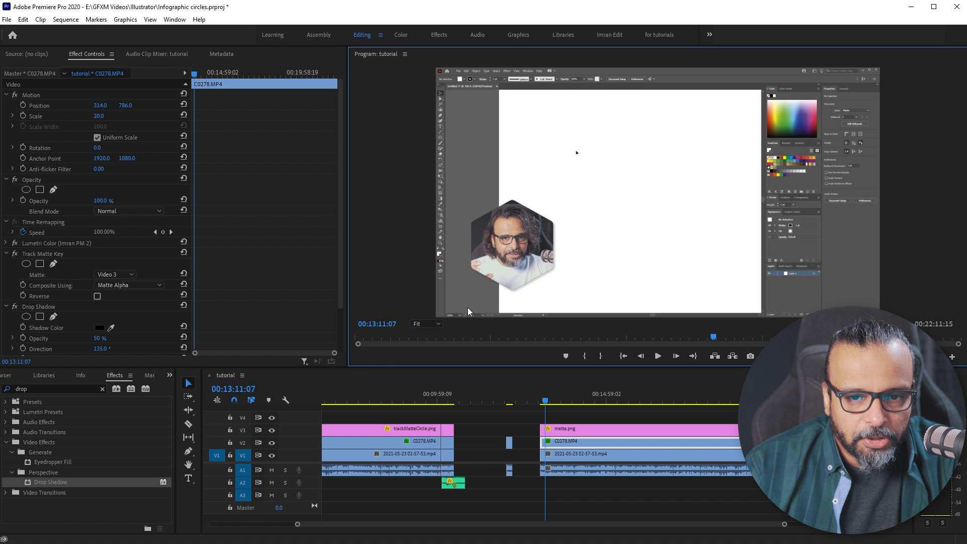
# - Move C0278.MP4 to position 253, 863 in the lower corner of the frame and preview playback from about 00:13:27:14
pyautogui.moveTo(125, 108); pyautogui.dragTo(206, 108)
pyautogui.moveTo(95, 108); pyautogui.dragTo(90, 108)
pyautogui.moveTo(548, 404); pyautogui.dragTo(557, 403)
pyautogui.press('space')
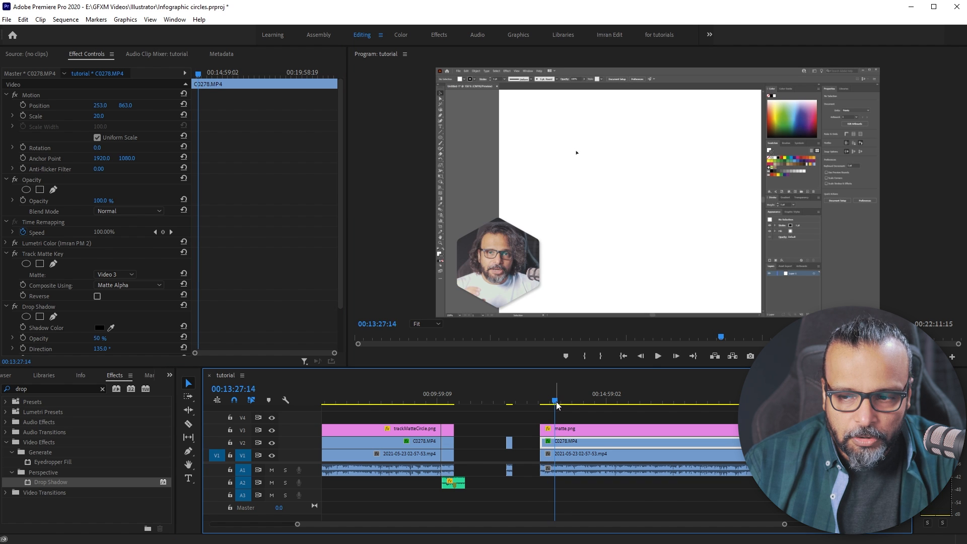